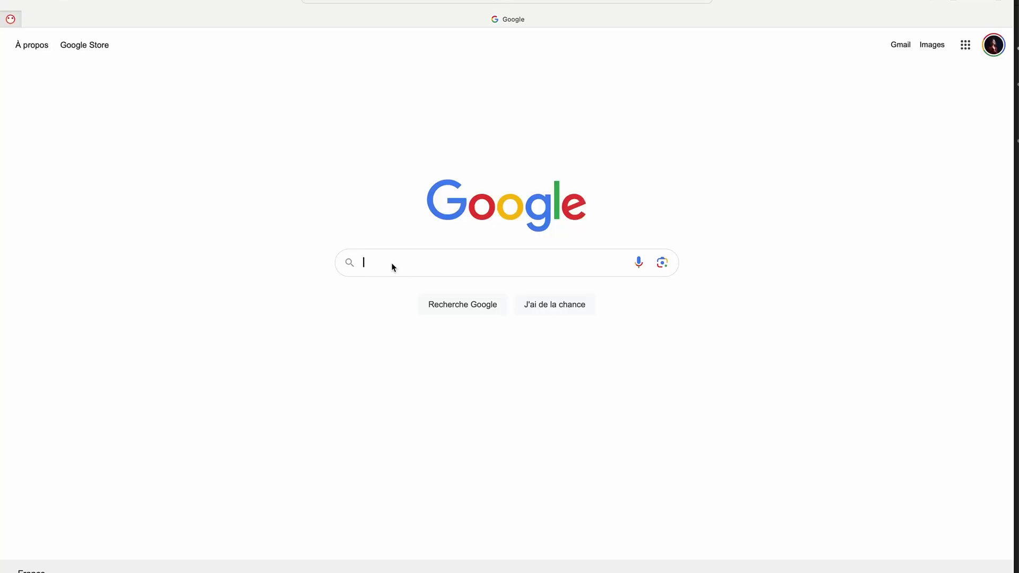
Search Google for 'adobe color'.
text(adobe color)
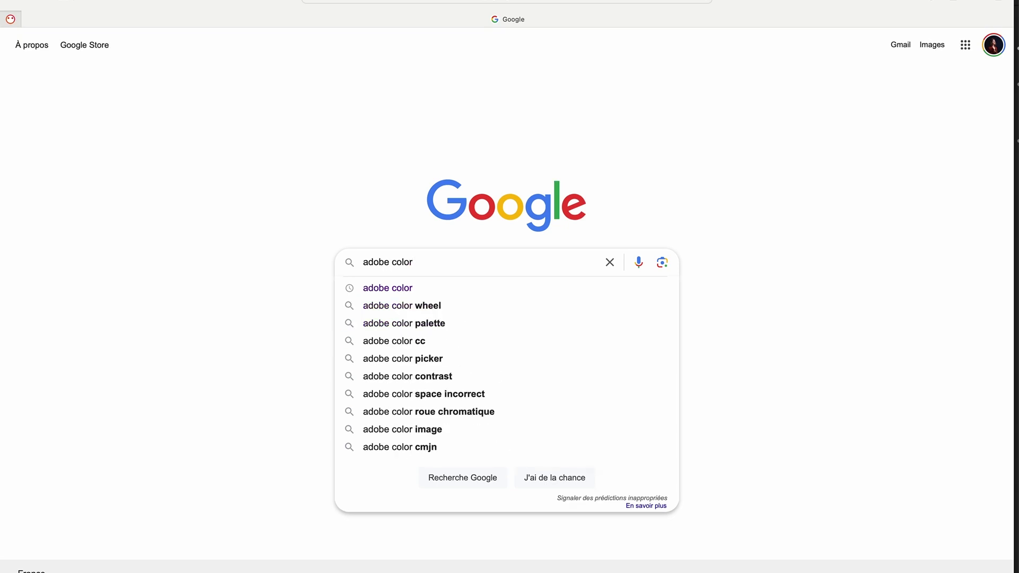
key(Return)
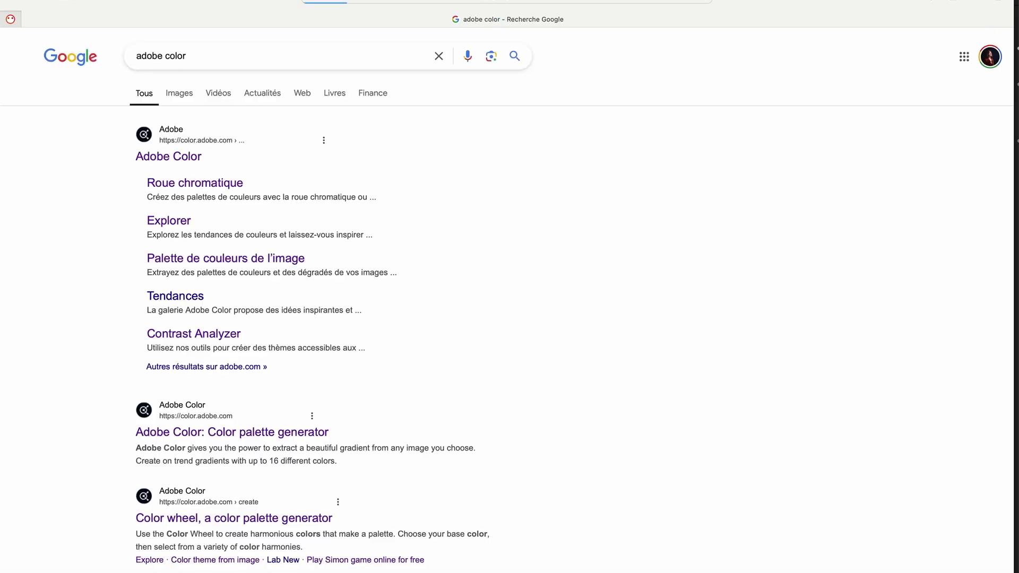
Open the Adobe Color site and view its Extract Theme and Extract Gradient pages.
click(268, 430)
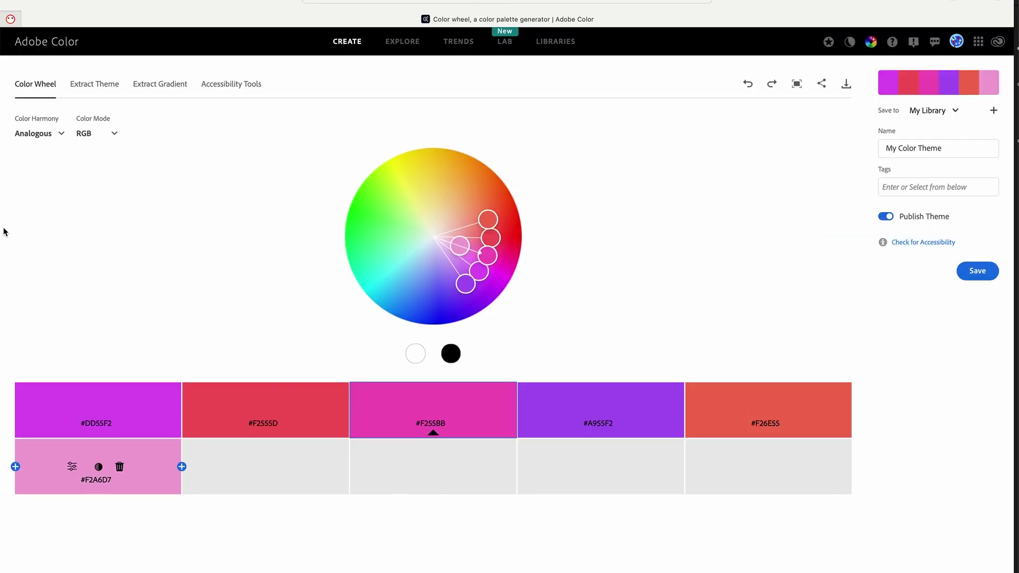
drag(3, 232, 0, 229)
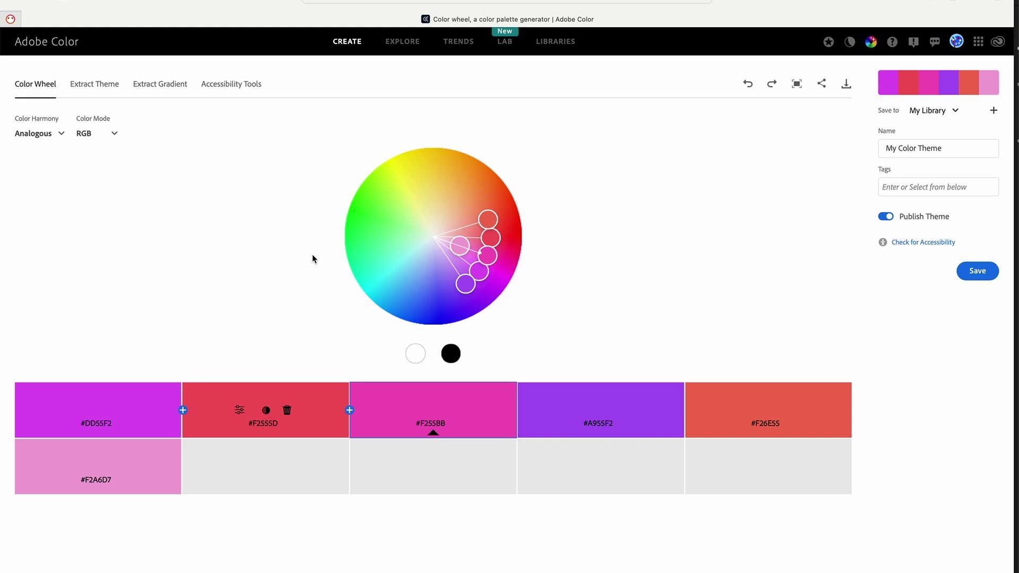
click(95, 86)
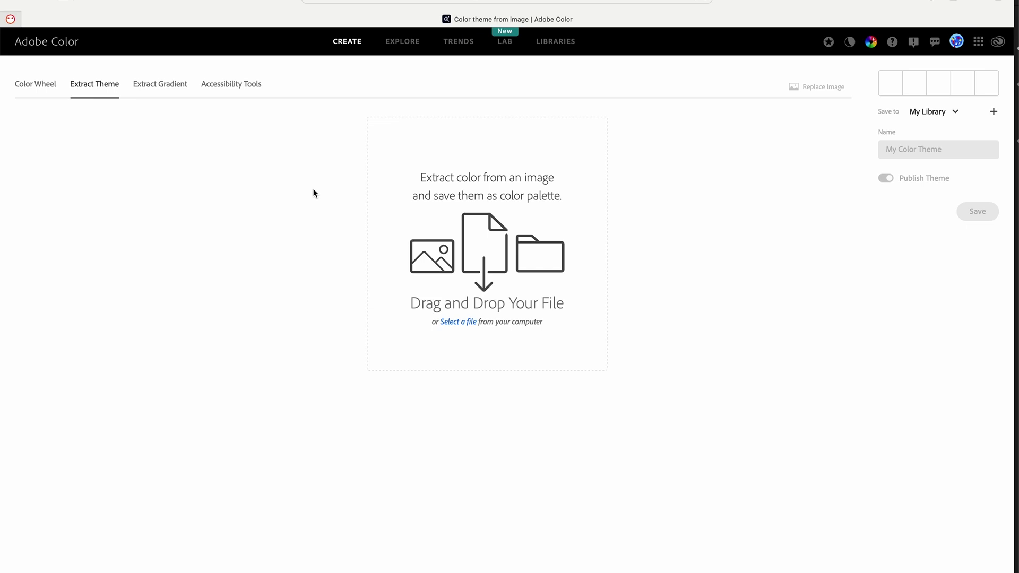
click(159, 84)
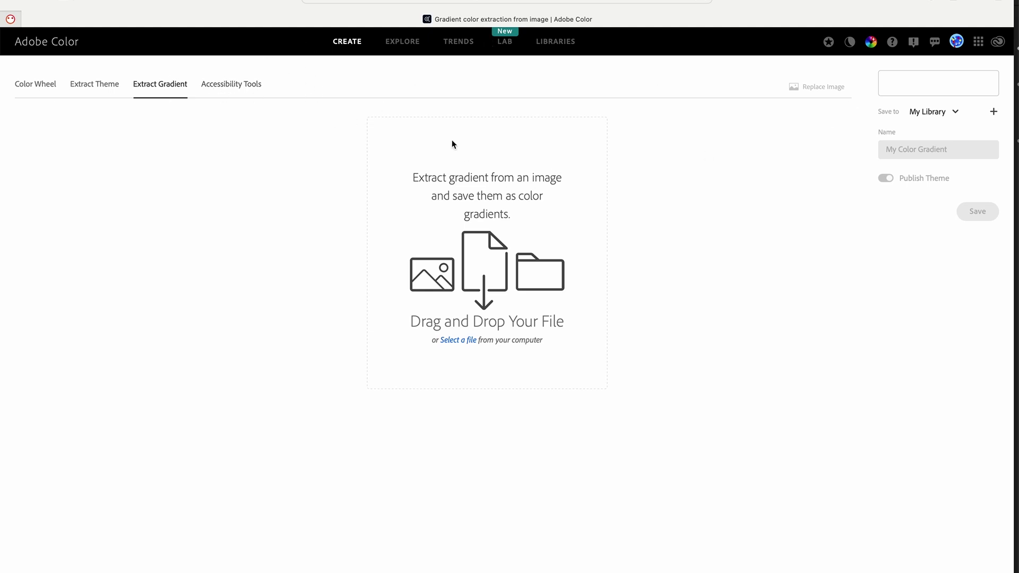
Browse the community palettes on the Explore page.
click(403, 46)
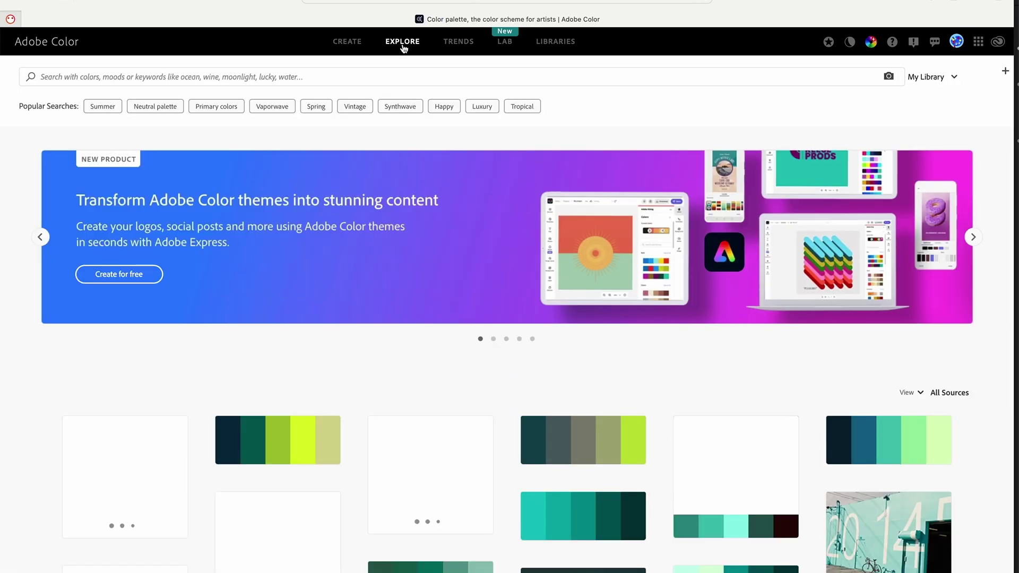
scroll(246, 544, down, 4)
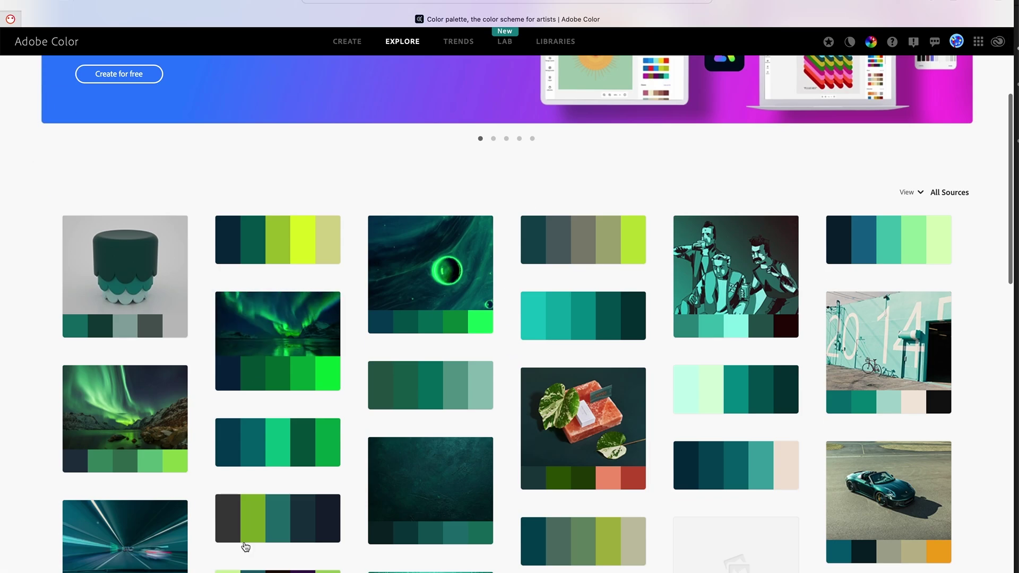
scroll(411, 372, down, 20)
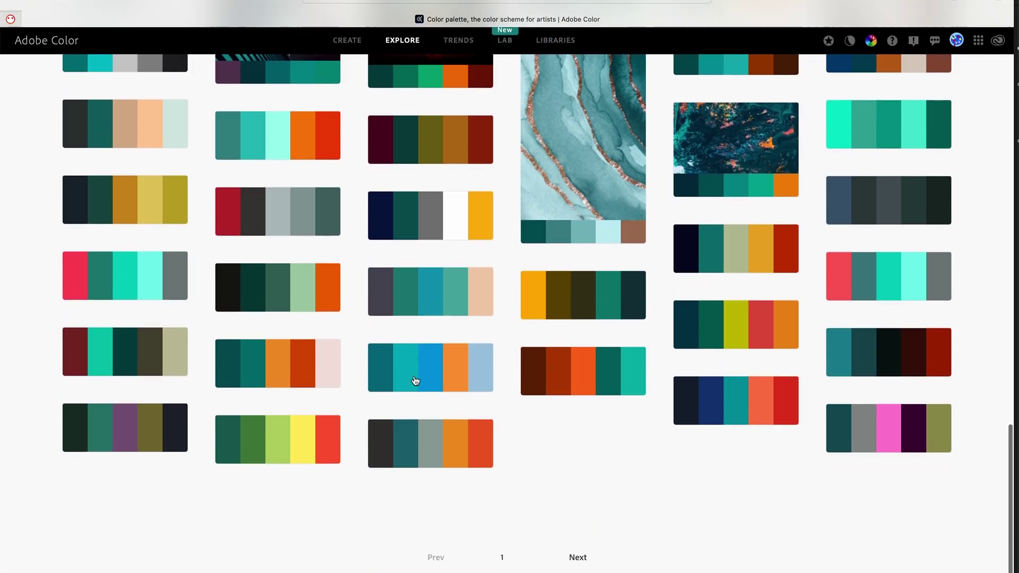
scroll(416, 381, up, 20)
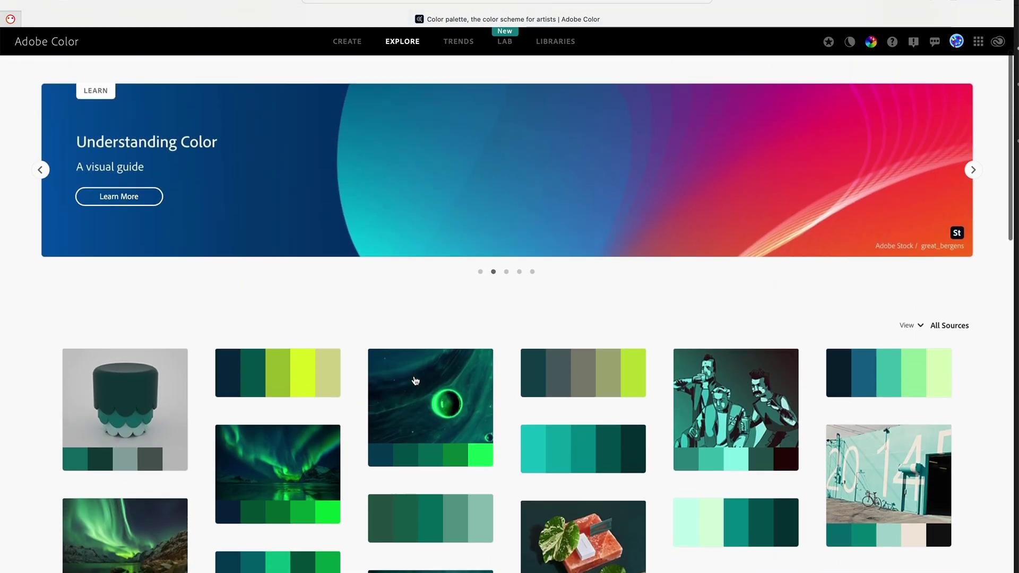
scroll(414, 380, up, 2)
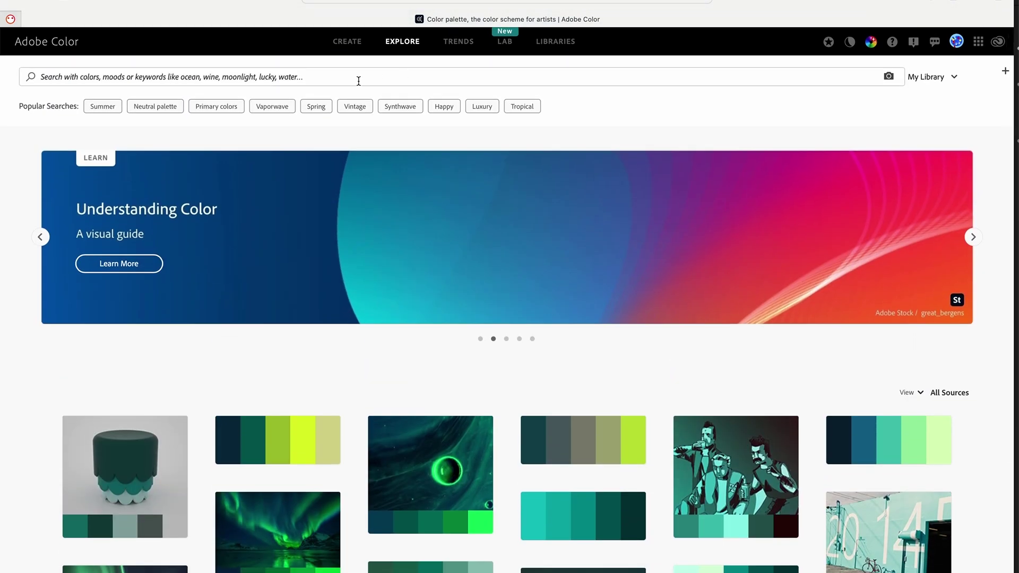
Search Explore for 'moonlight' palettes and scroll through the results.
click(358, 80)
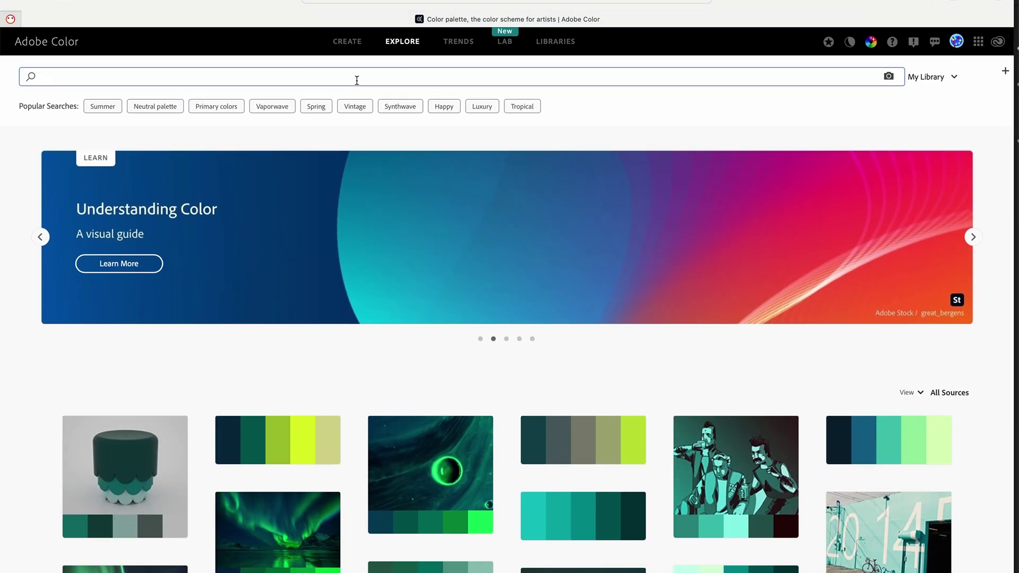
text(moonlight)
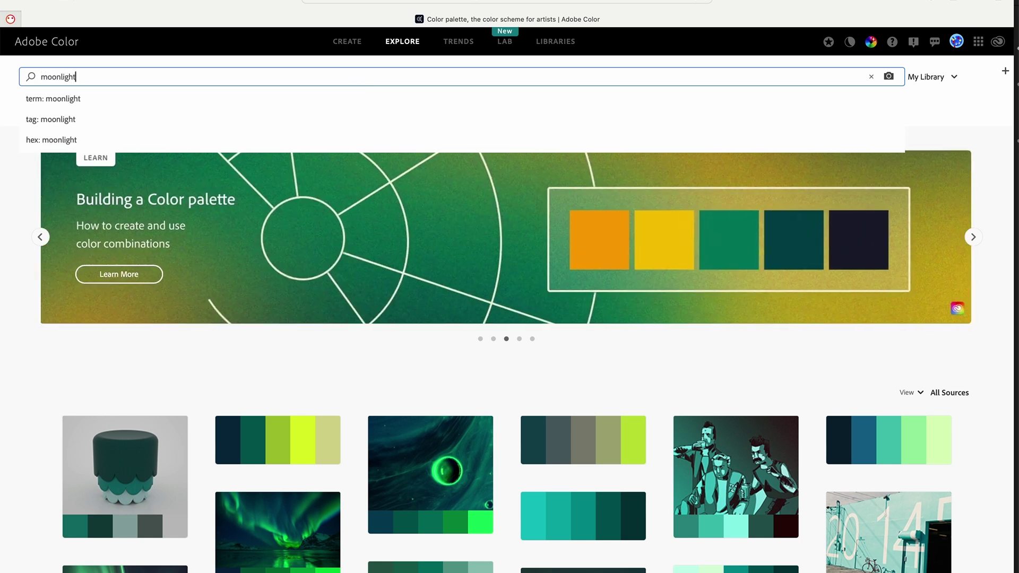
key(Return)
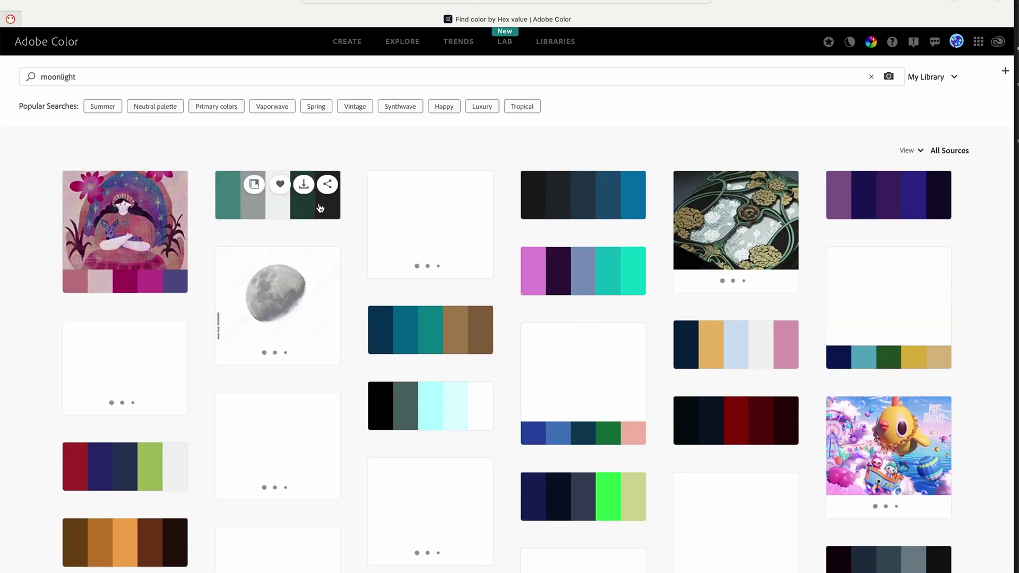
scroll(320, 209, down, 1)
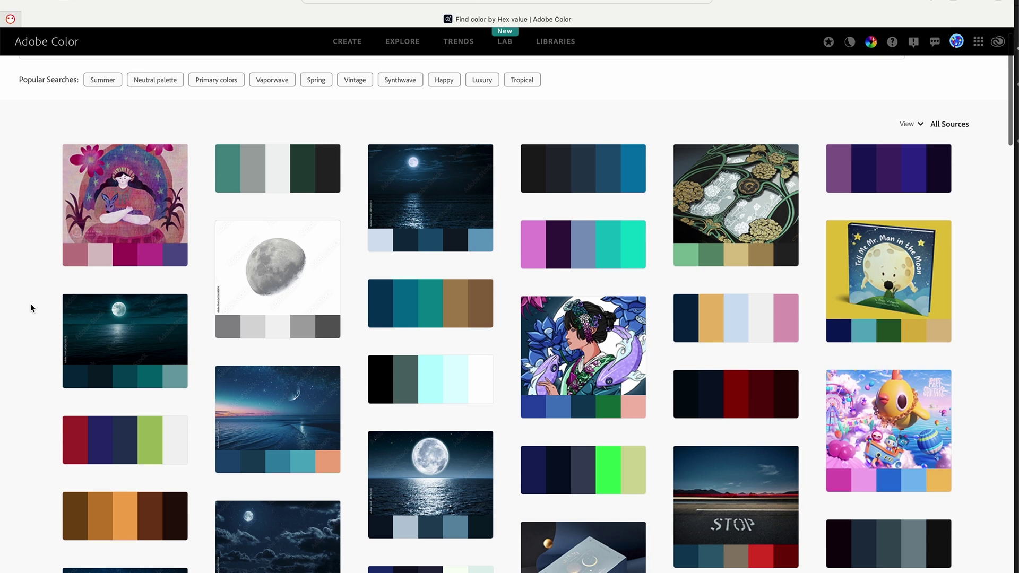
scroll(31, 303, down, 8)
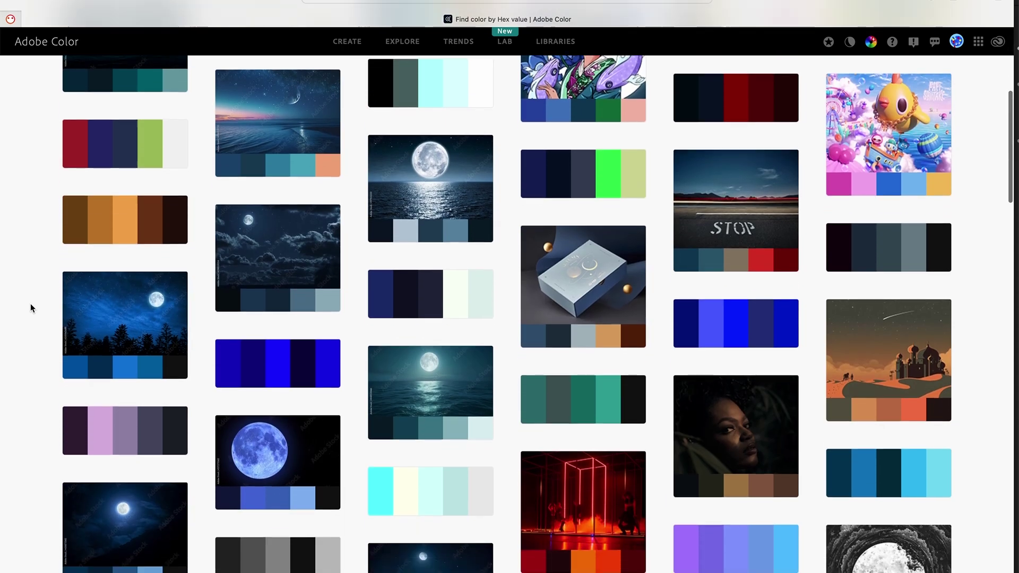
scroll(30, 304, up, 9)
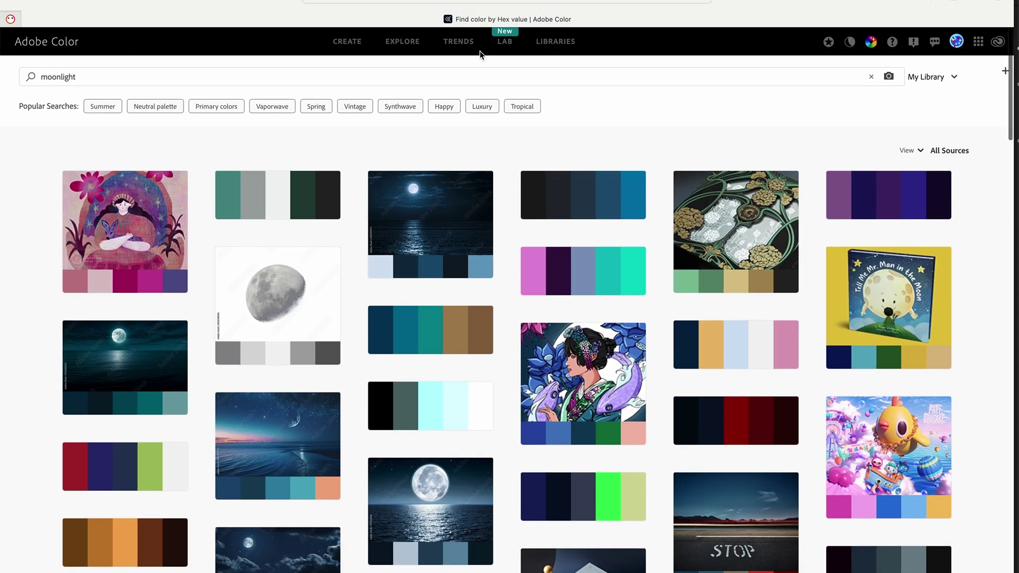
Browse the Trends page's Fashion, Architecture, Game Design, Flavour and Travel palettes.
click(453, 43)
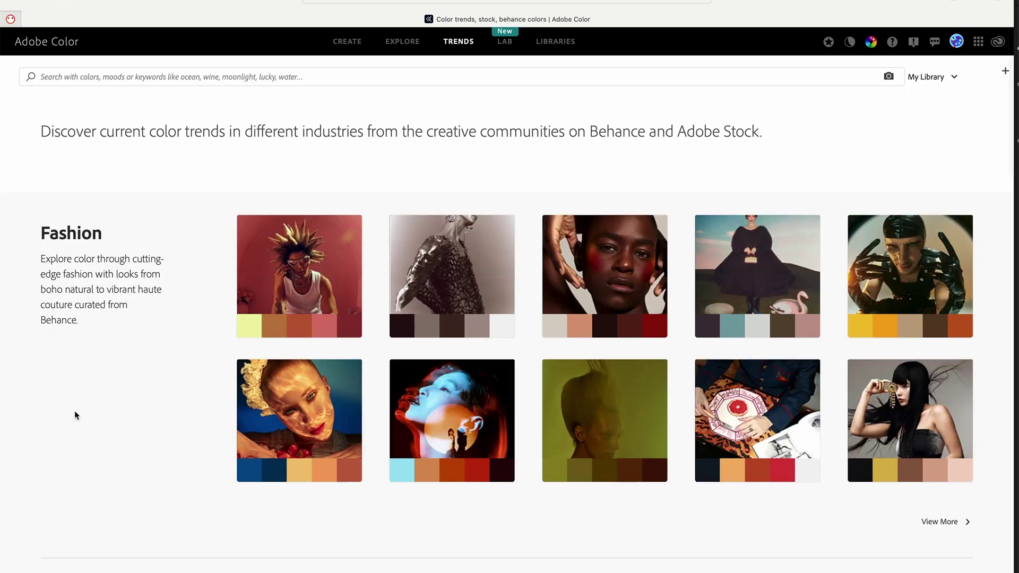
scroll(76, 416, down, 1)
scroll(76, 415, down, 3)
scroll(75, 414, up, 3)
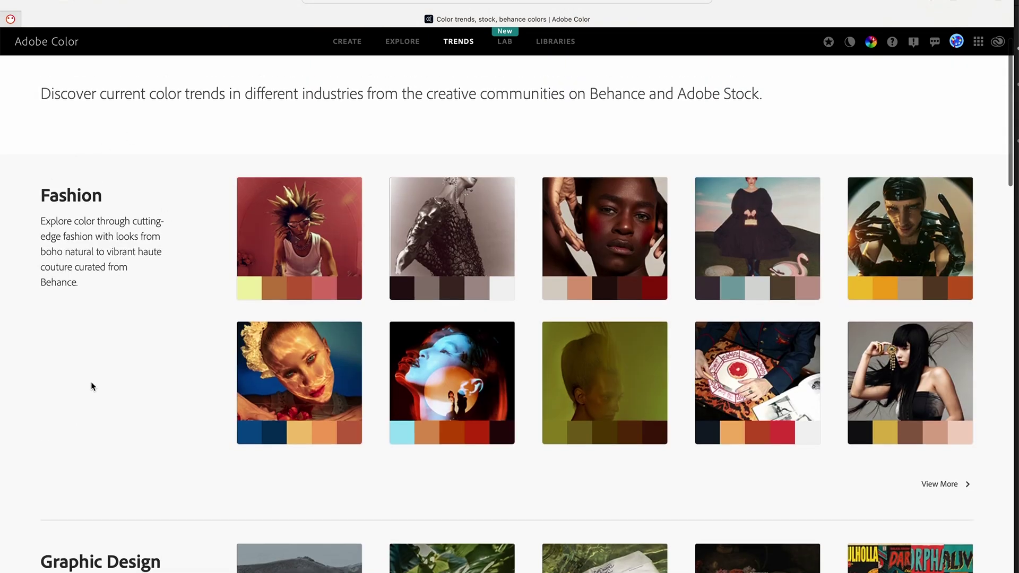
scroll(91, 381, down, 10)
scroll(90, 381, down, 8)
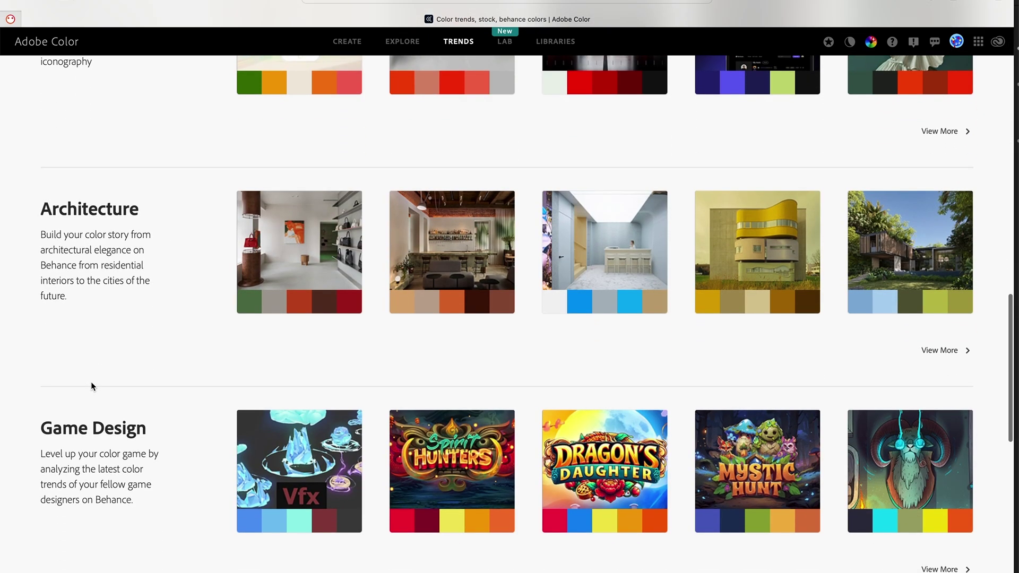
scroll(90, 382, down, 12)
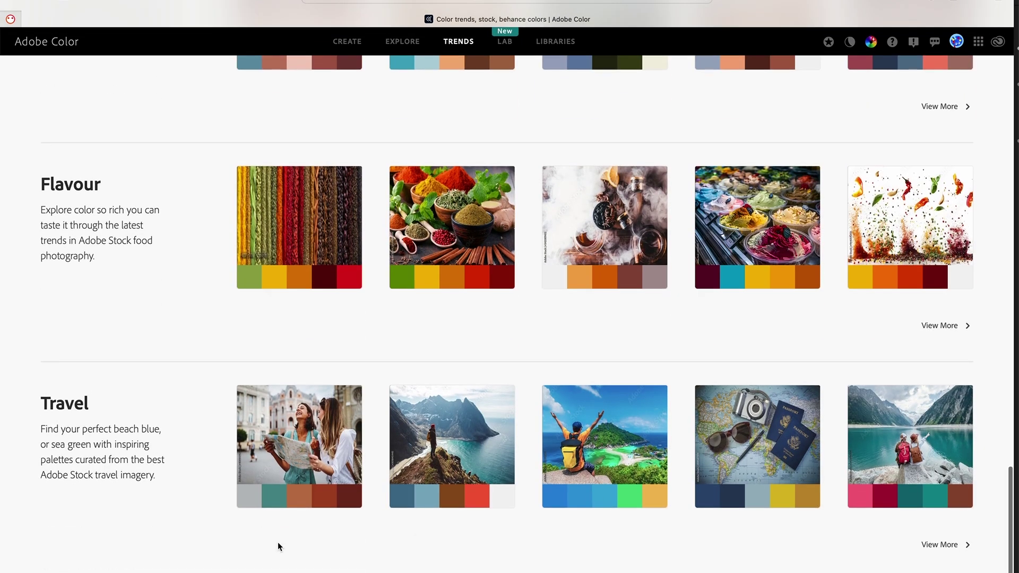
scroll(160, 426, up, 20)
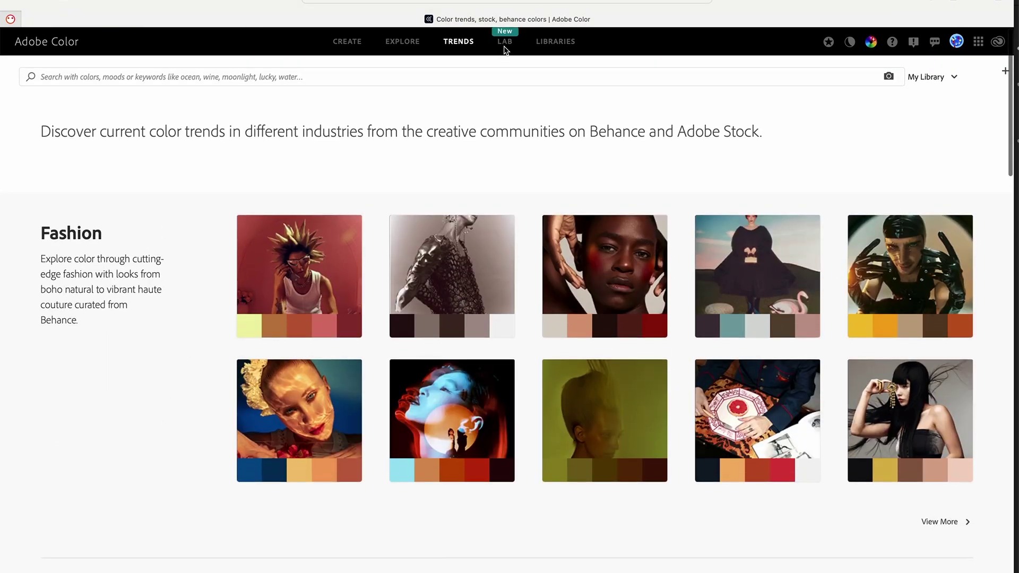
click(507, 43)
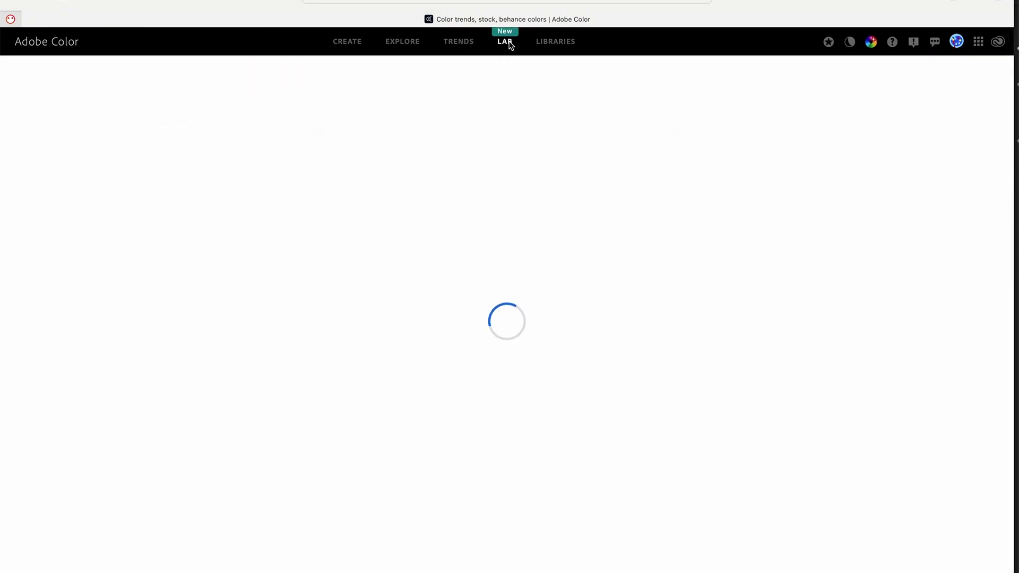
click(550, 46)
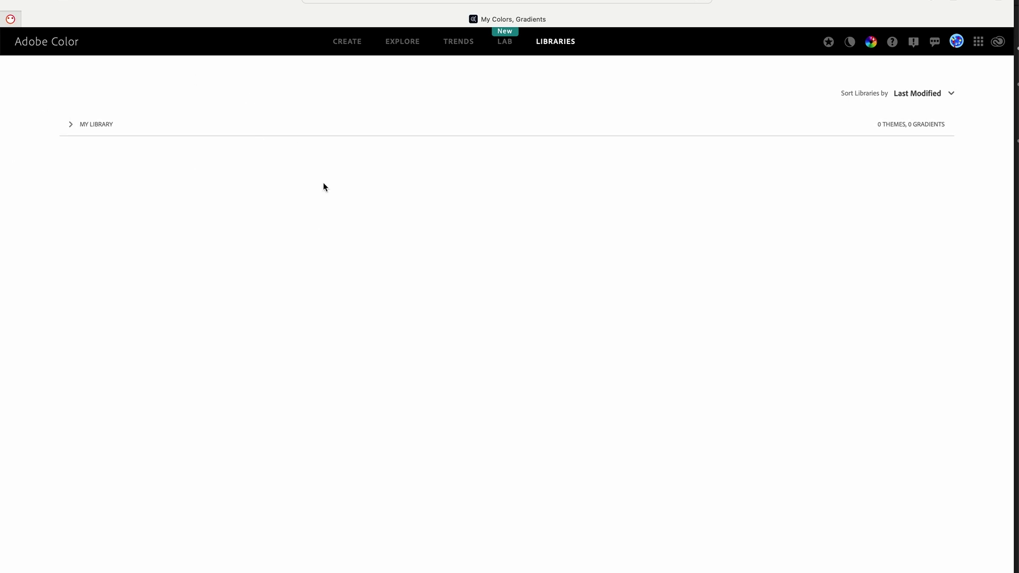
Open the Adobe Color Help FAQ, dismissing the regional site suggestion.
click(894, 42)
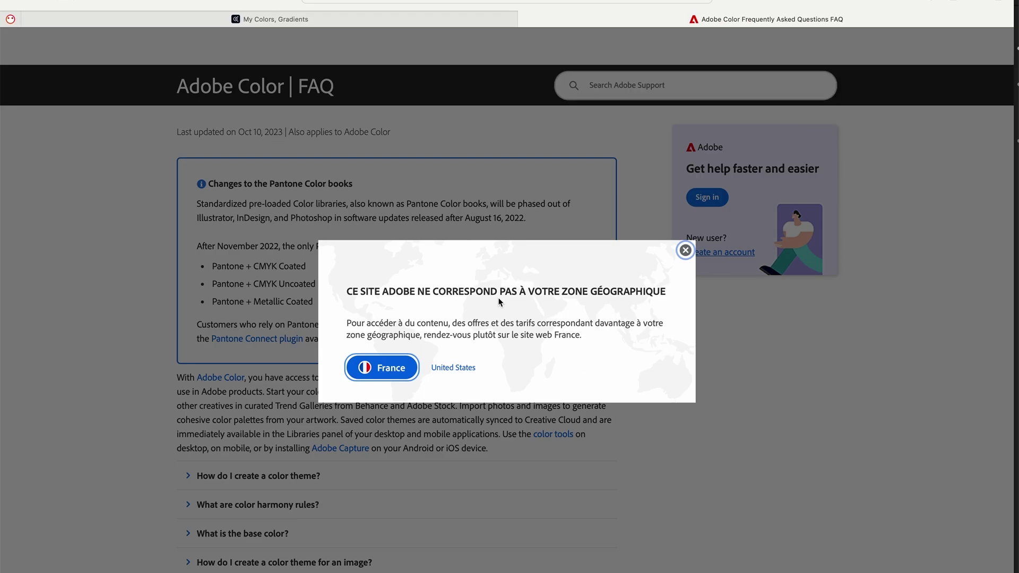
click(685, 250)
scroll(376, 443, down, 5)
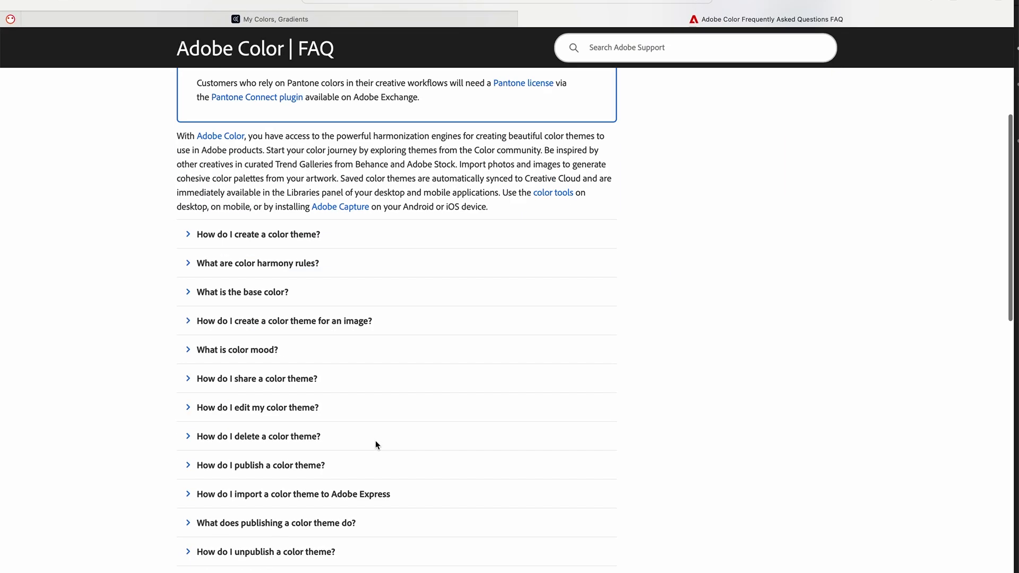
click(192, 224)
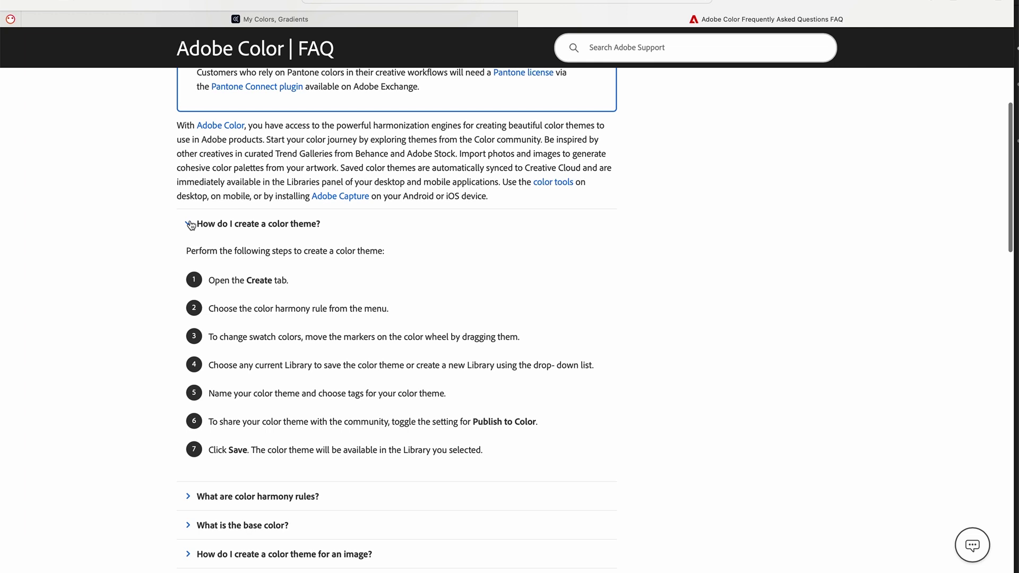
click(191, 224)
Follow the color harmony rules FAQ's Learn more link past the certificate warning.
click(195, 253)
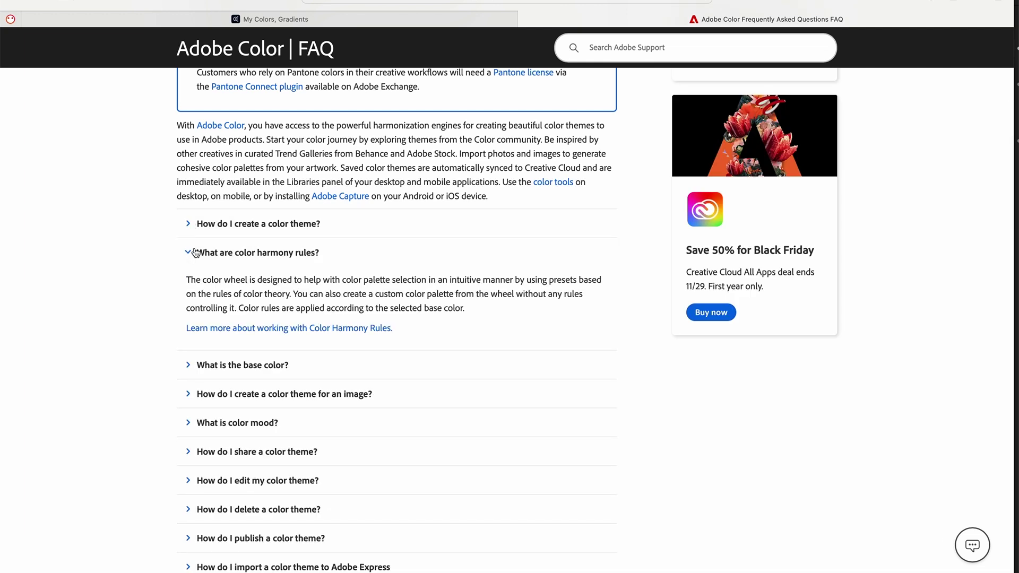
click(224, 330)
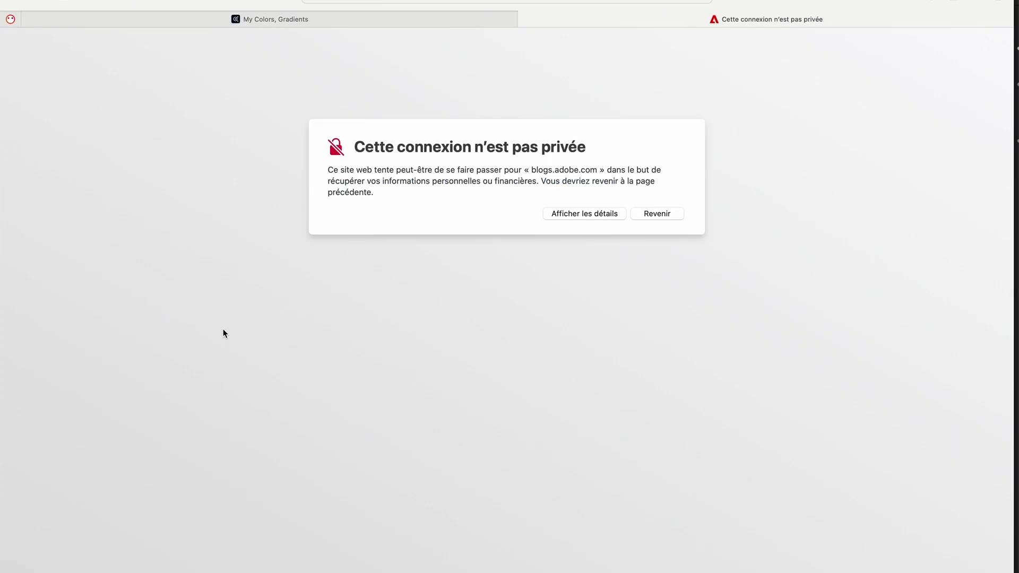
click(603, 211)
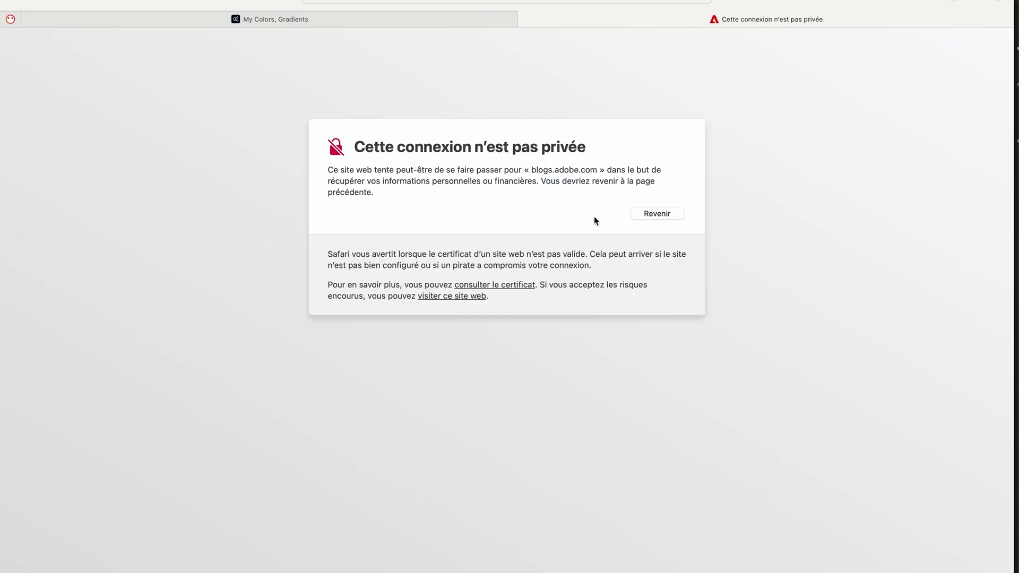
click(447, 296)
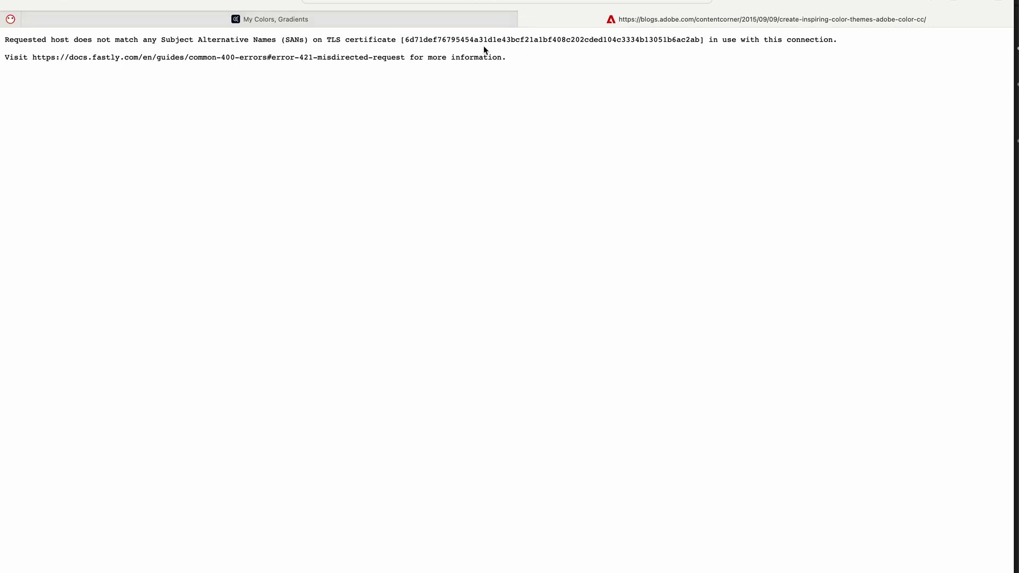
Close the broken blog error tab and return to Adobe Color's Libraries page.
click(526, 20)
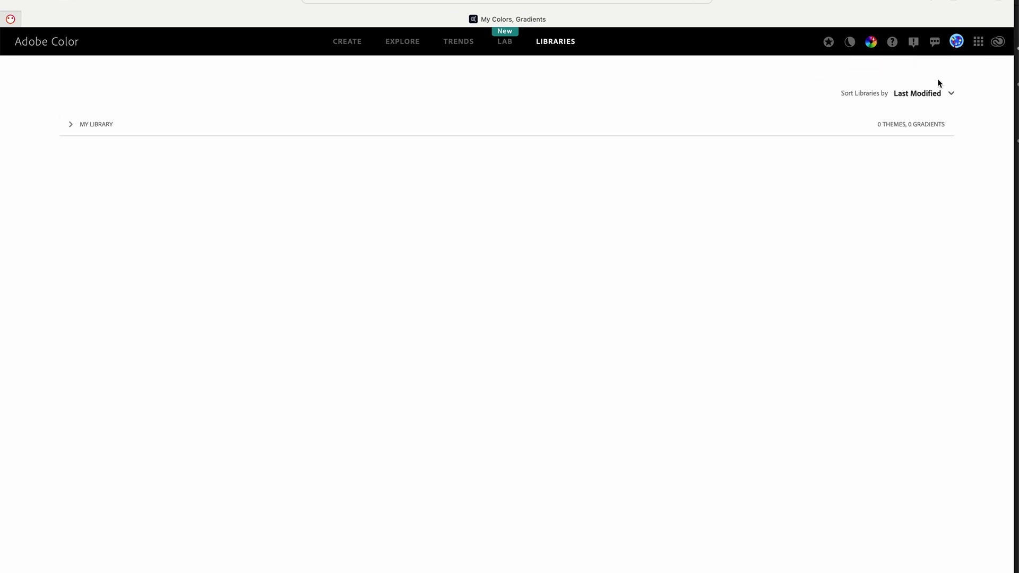
click(894, 42)
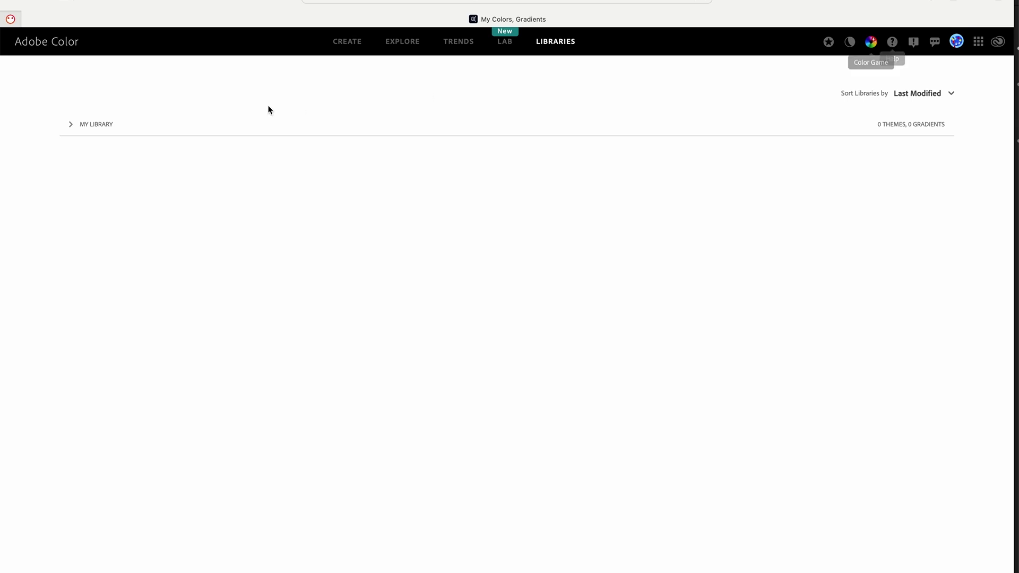
Go to Create's colour wheel, then switch to the Extract Theme tab.
click(348, 41)
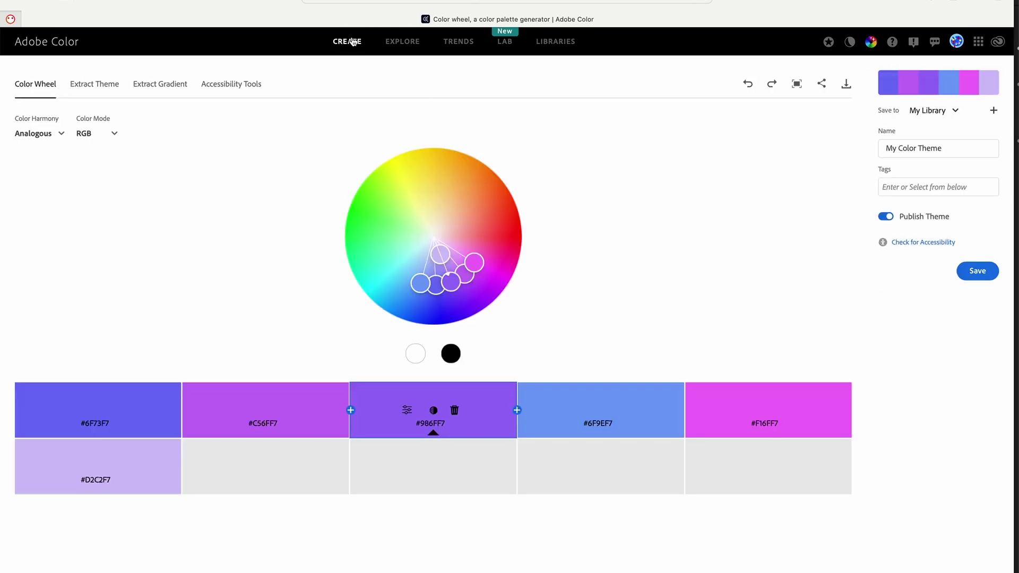
click(104, 87)
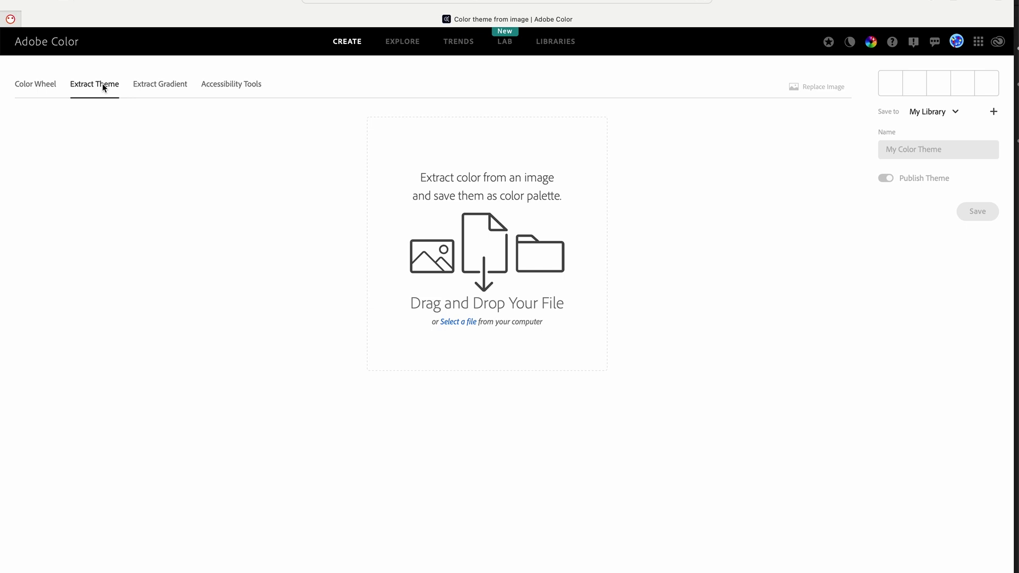
In Finder, open PHOTOS > JPG, move the window down and select _DSC1640-1 copy.jpg.
mouse_move(230, 571)
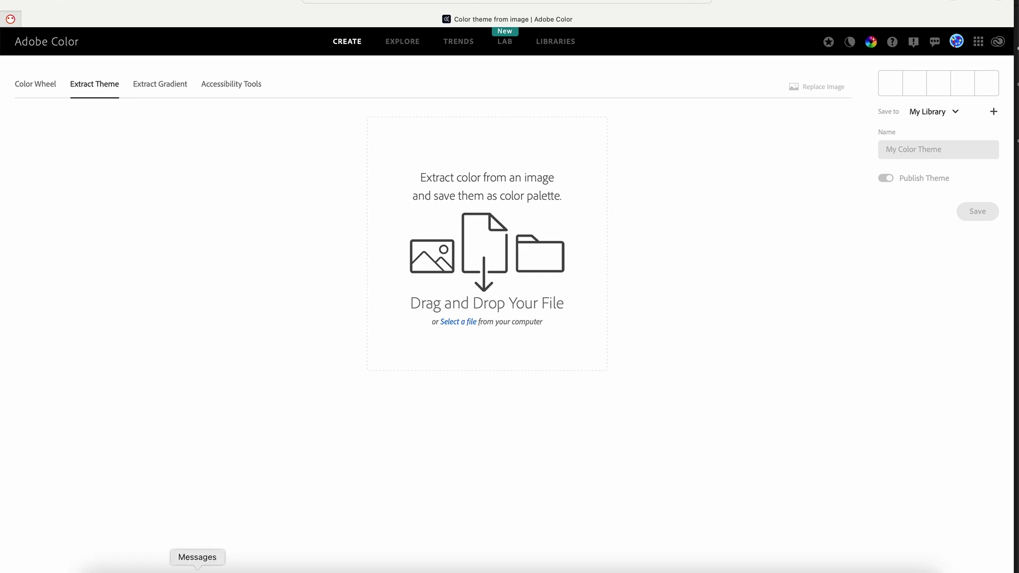
click(98, 569)
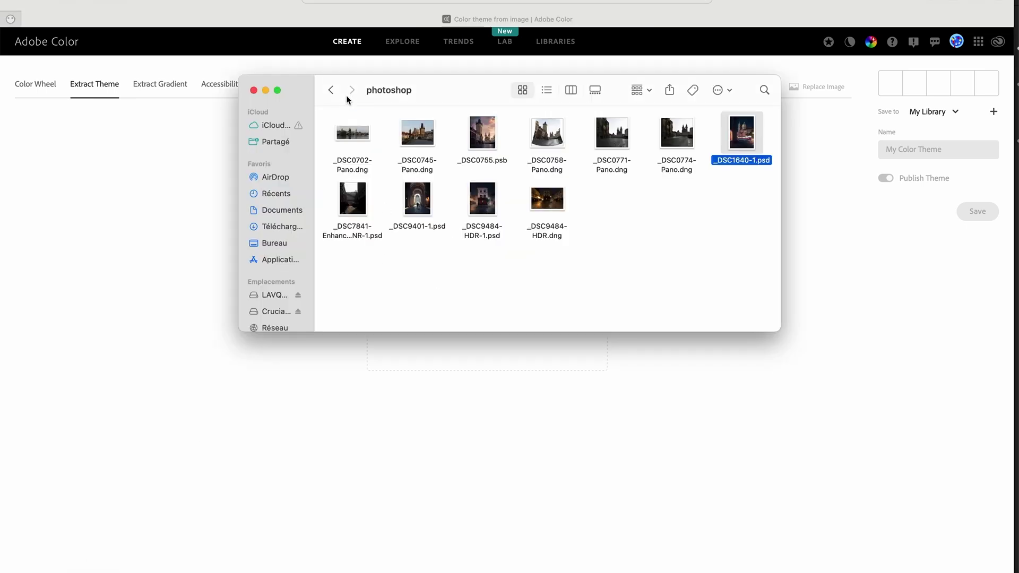
click(331, 90)
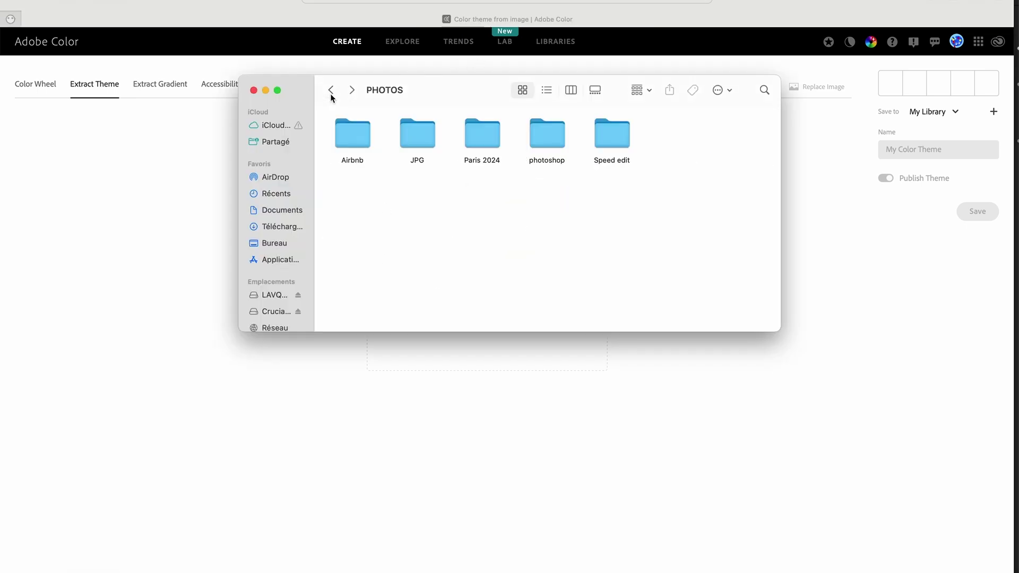
double_click(415, 132)
drag(481, 84, 452, 364)
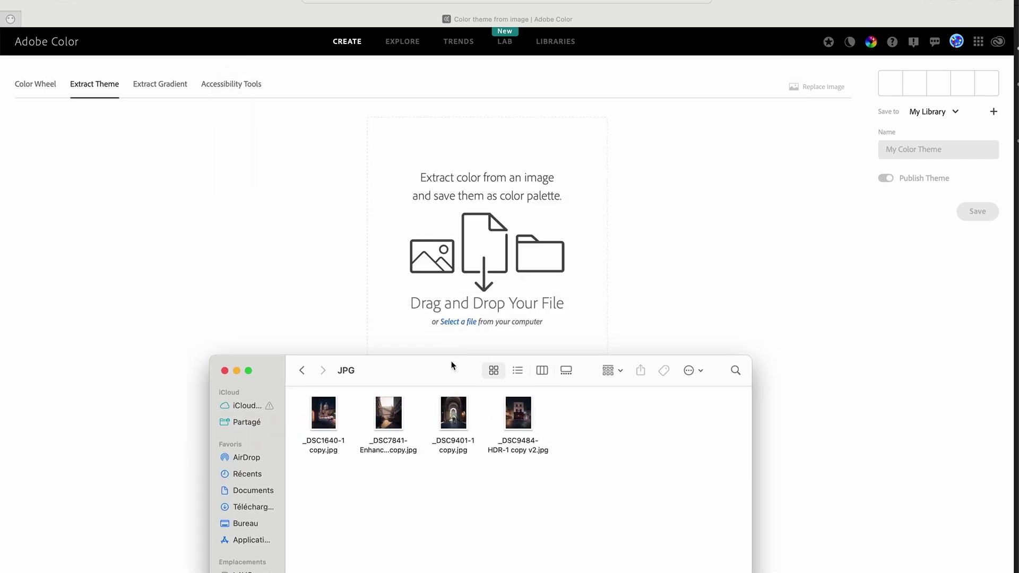
click(325, 415)
Drop _DSC1640-1 copy.jpg into Extract Theme and resample the fifth and fourth colours.
drag(359, 381, 487, 239)
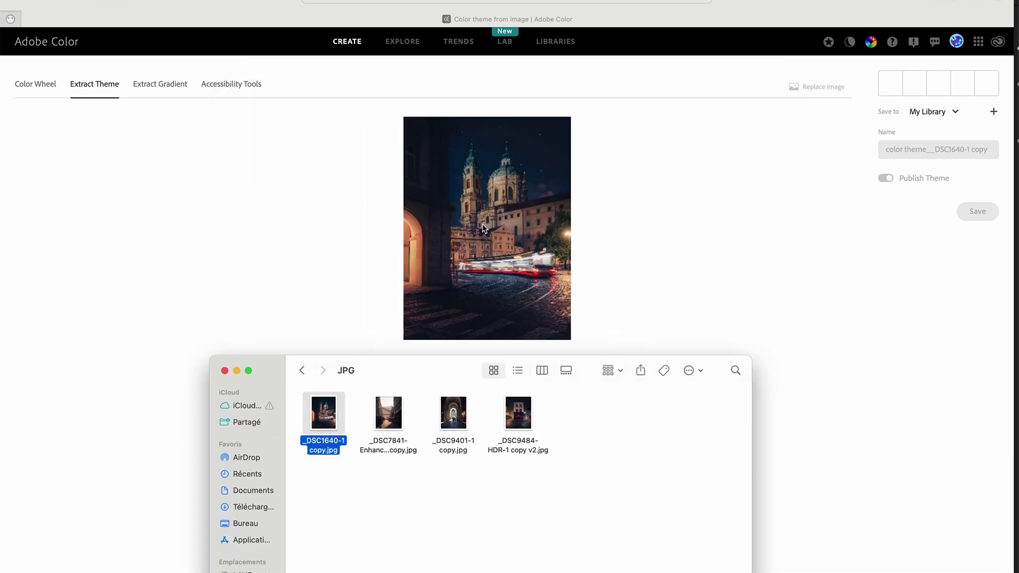
click(759, 219)
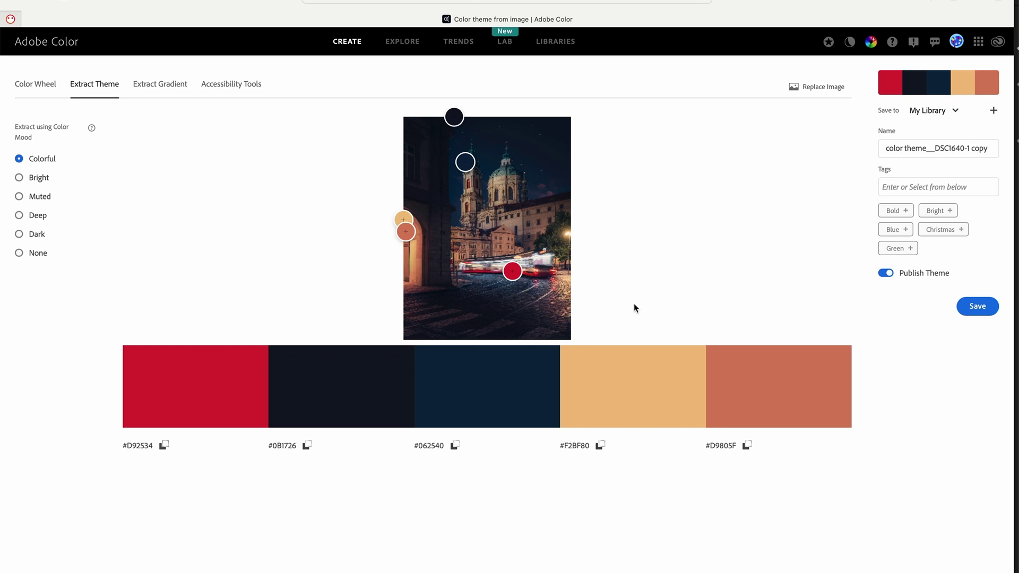
mouse_move(405, 232)
mouse_down()
mouse_move(419, 239)
mouse_move(413, 254)
mouse_move(432, 216)
mouse_move(548, 141)
mouse_move(547, 185)
mouse_up()
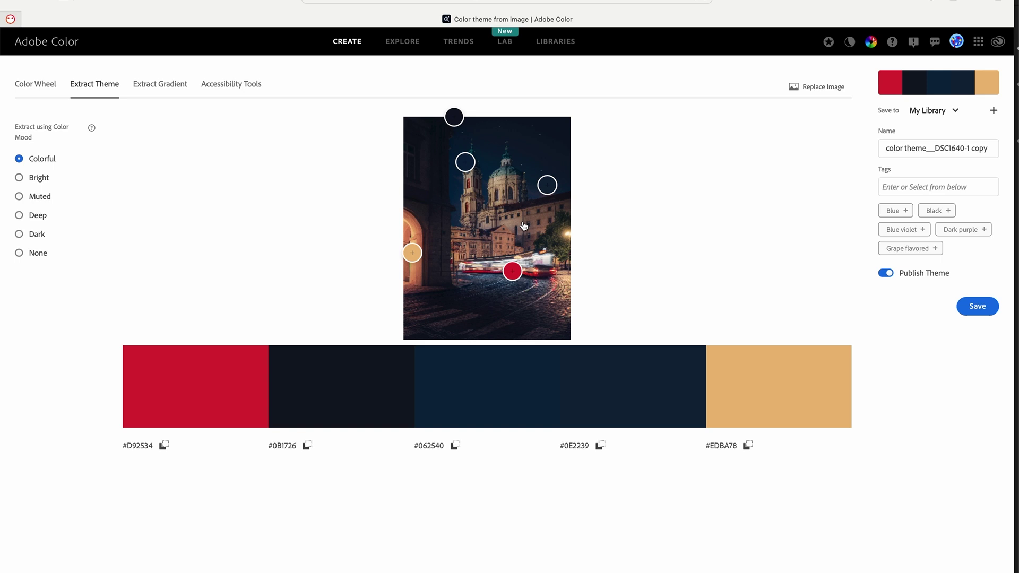
drag(545, 187, 444, 296)
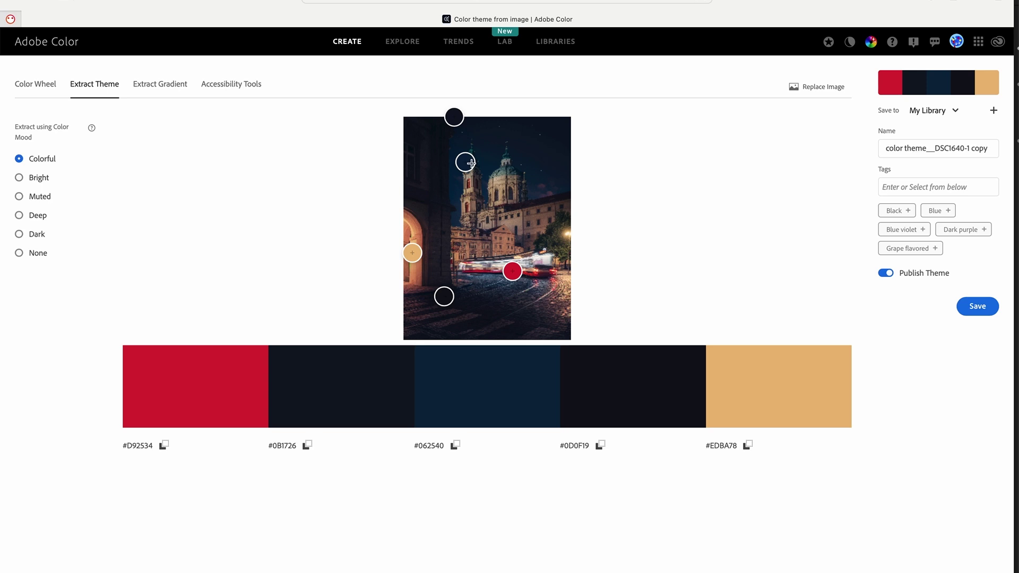
Move the third colour sample onto the church roof and the second onto the tower.
drag(466, 162, 549, 260)
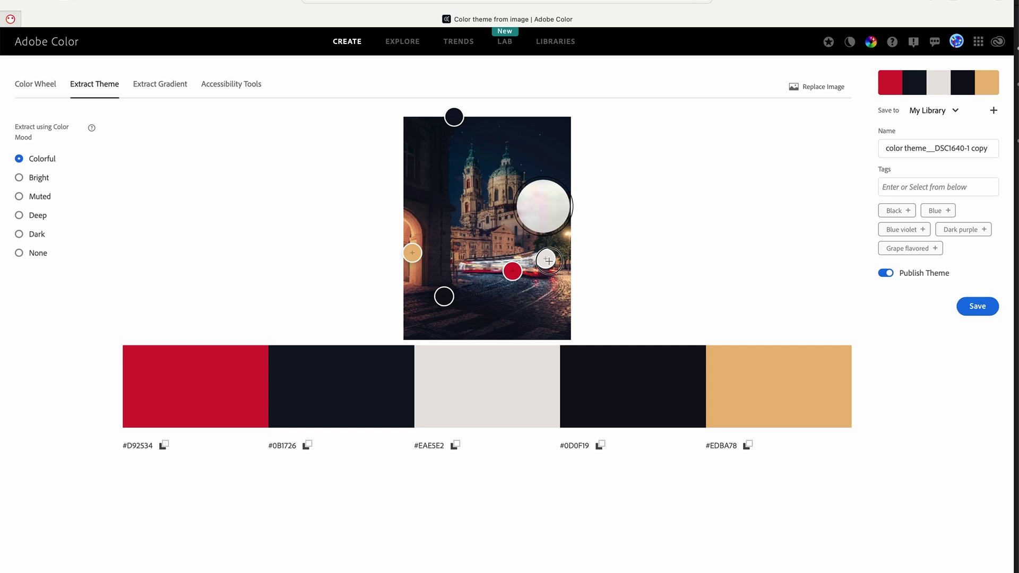
drag(548, 260, 503, 169)
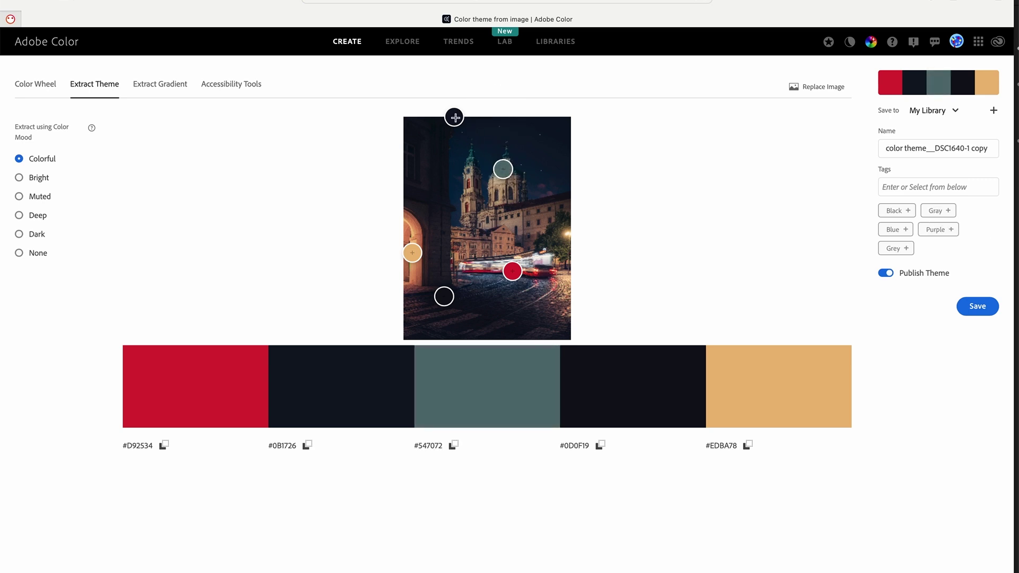
drag(454, 117, 469, 185)
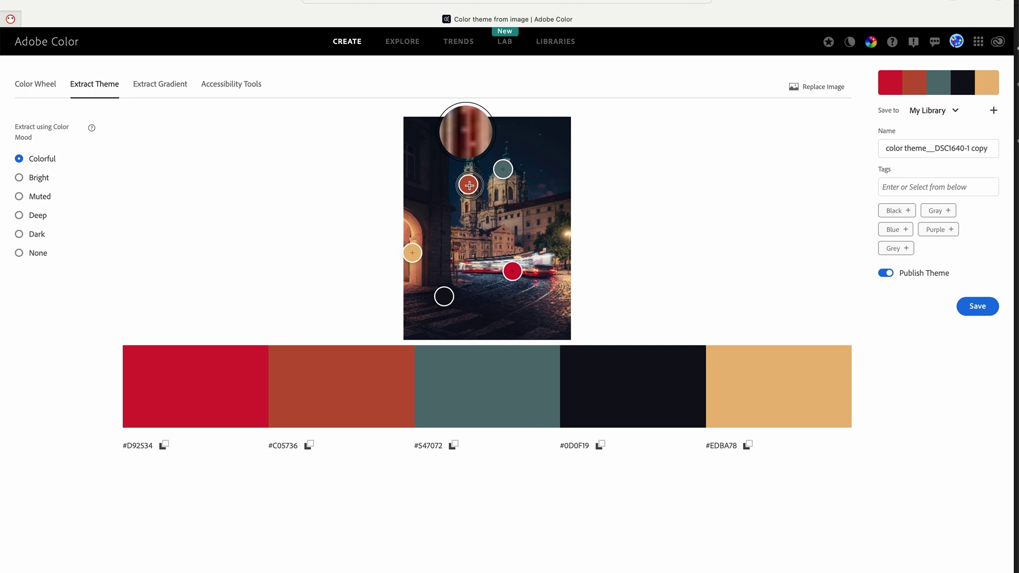
drag(469, 185, 468, 185)
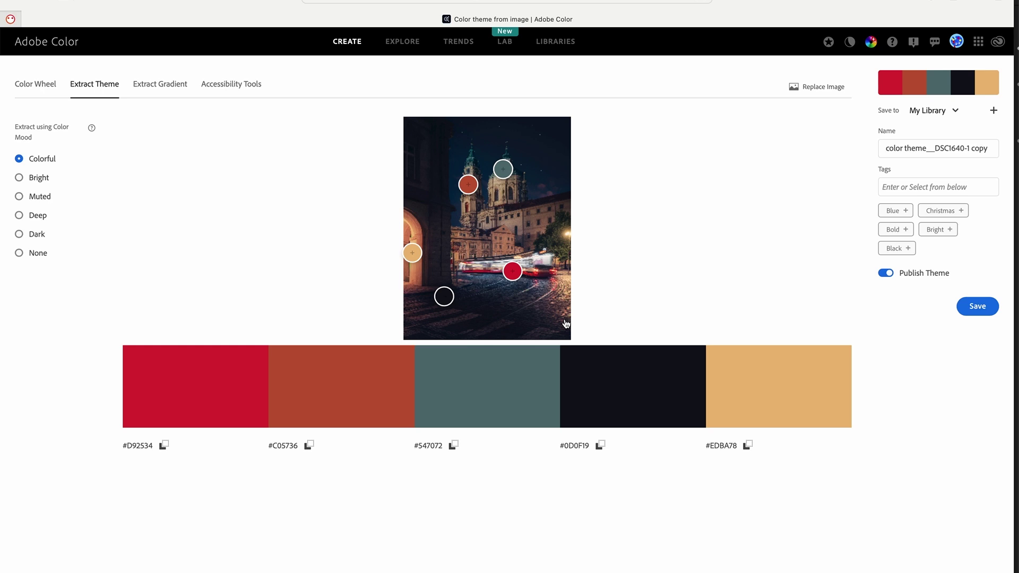
Screenshot the photo and palette, then show the five colours on the wheel in HSB mode.
key(super+shift+4)
drag(83, 102, 865, 460)
click(30, 85)
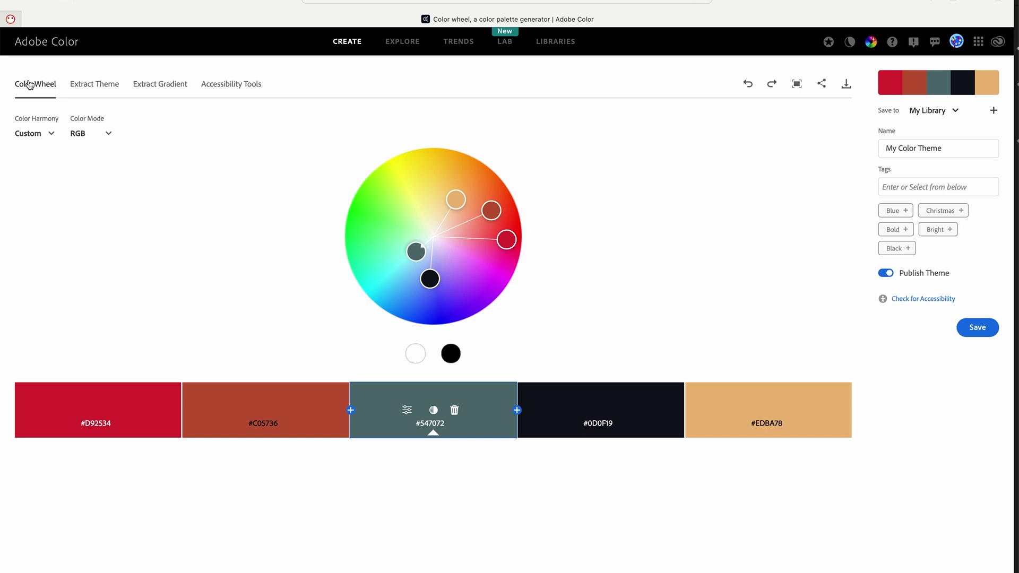
click(110, 136)
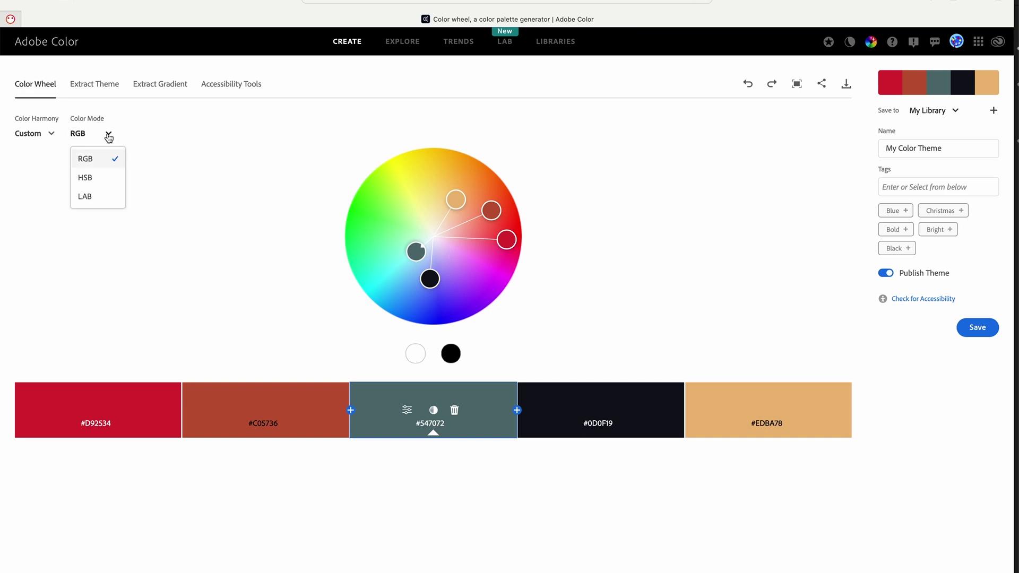
click(104, 176)
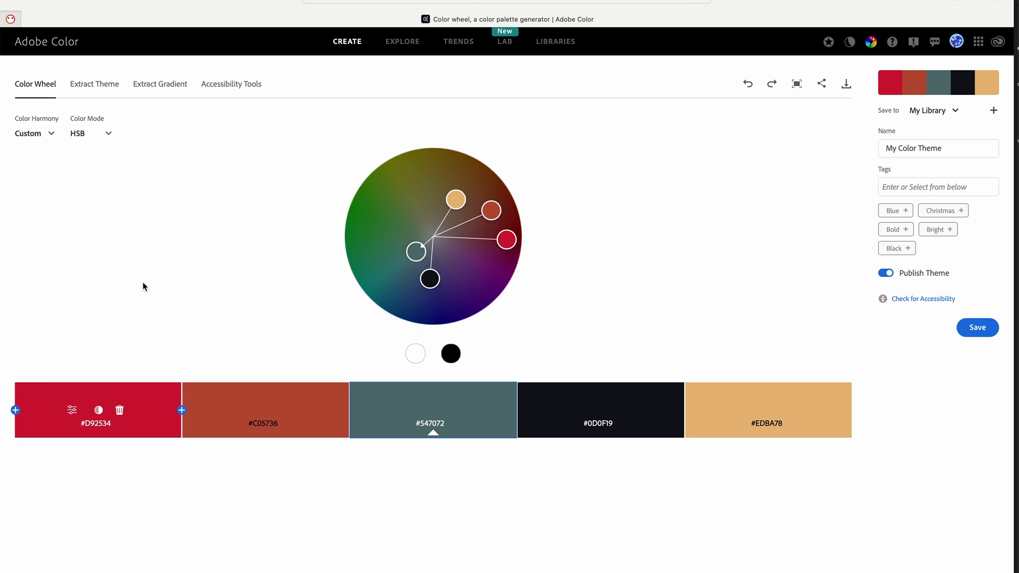
Max out saturation and brightness on all five swatches, giving #FF0015, #FF3C00, #00EEFF, #002BFF, #FF9100.
click(73, 412)
scroll(142, 324, down, 1)
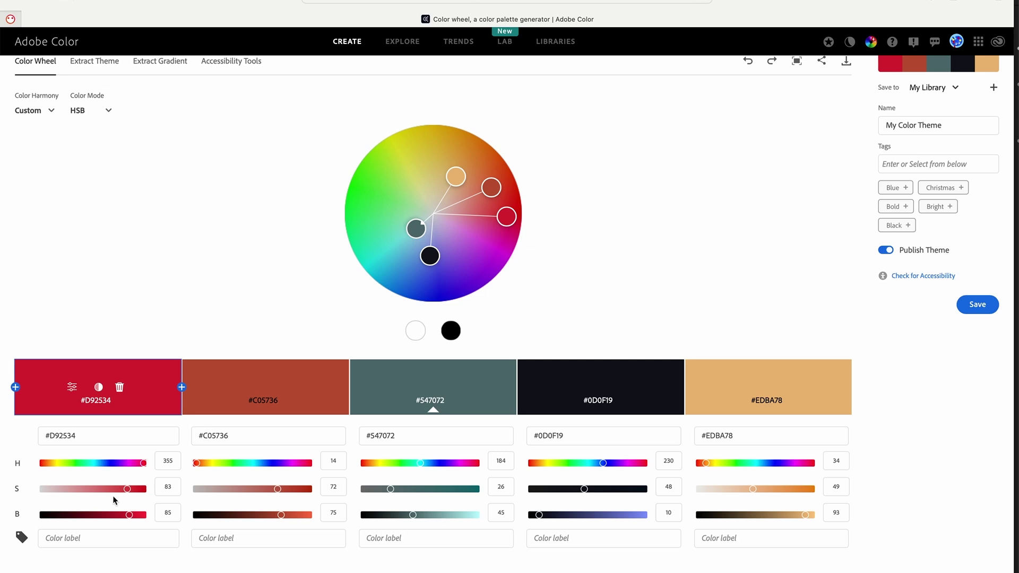
drag(127, 489, 154, 518)
drag(278, 489, 324, 486)
drag(281, 515, 334, 513)
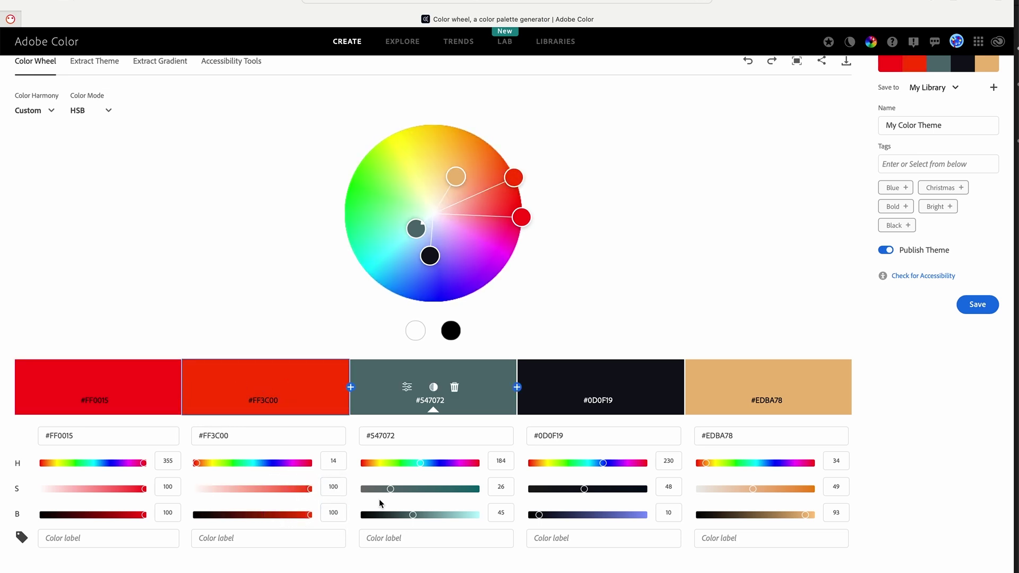
drag(392, 487, 492, 485)
drag(412, 515, 496, 514)
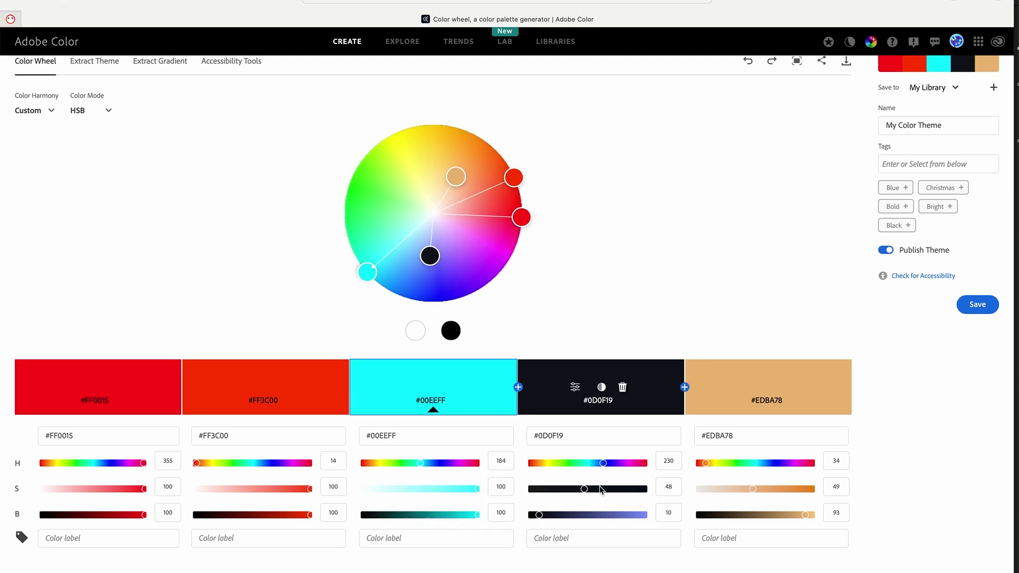
drag(585, 489, 657, 483)
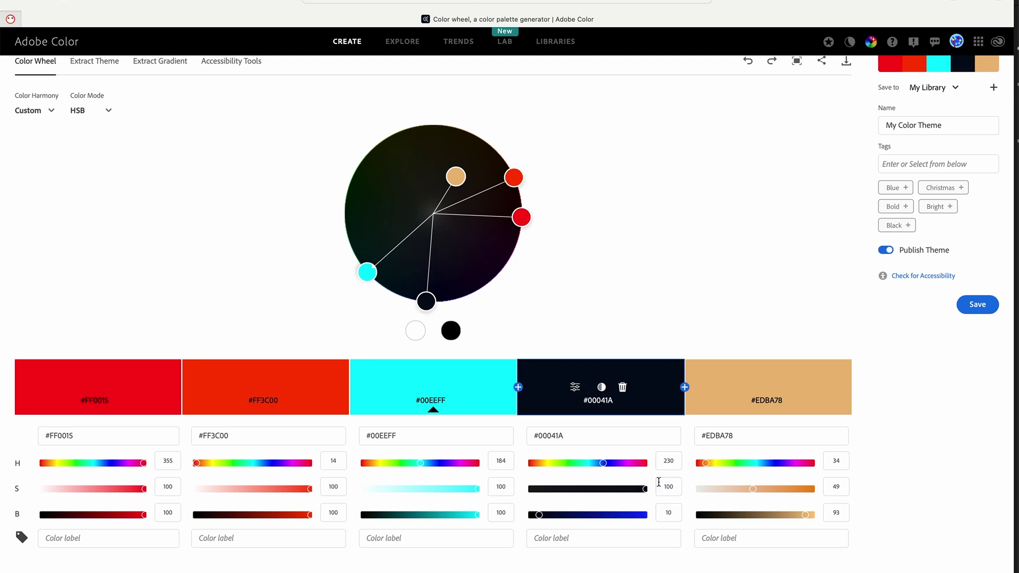
drag(546, 516, 671, 512)
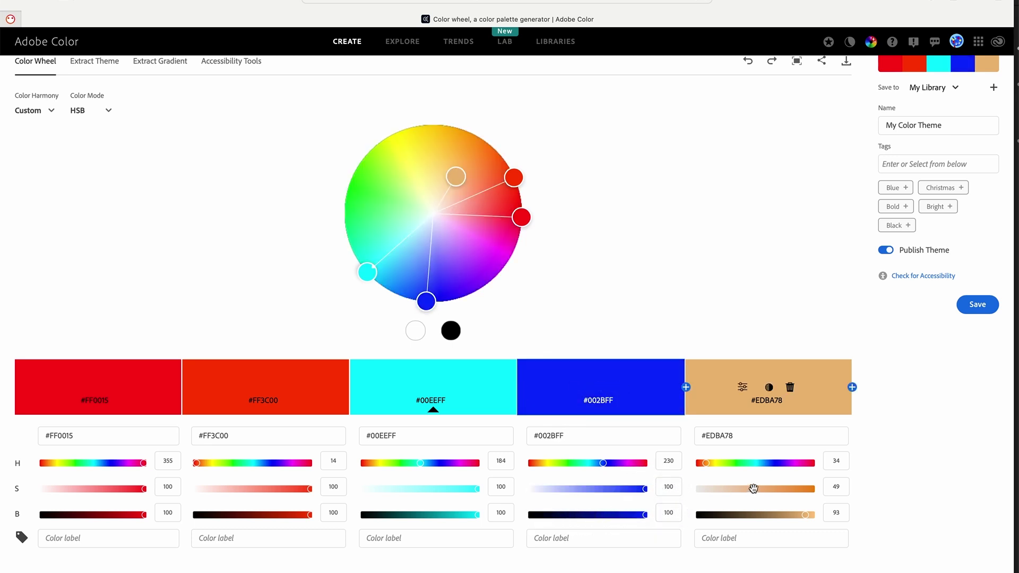
drag(754, 487, 831, 484)
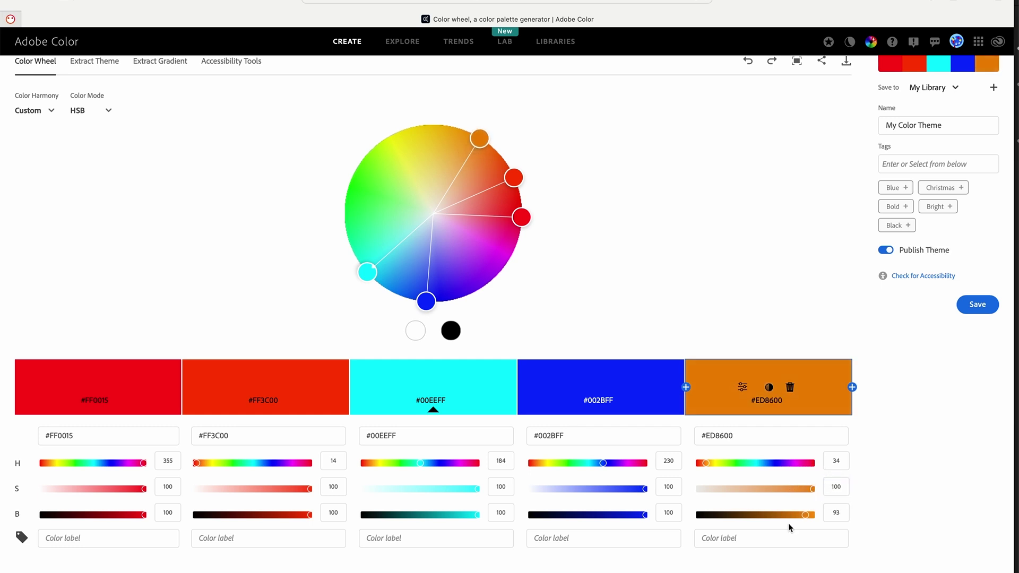
drag(807, 514, 833, 511)
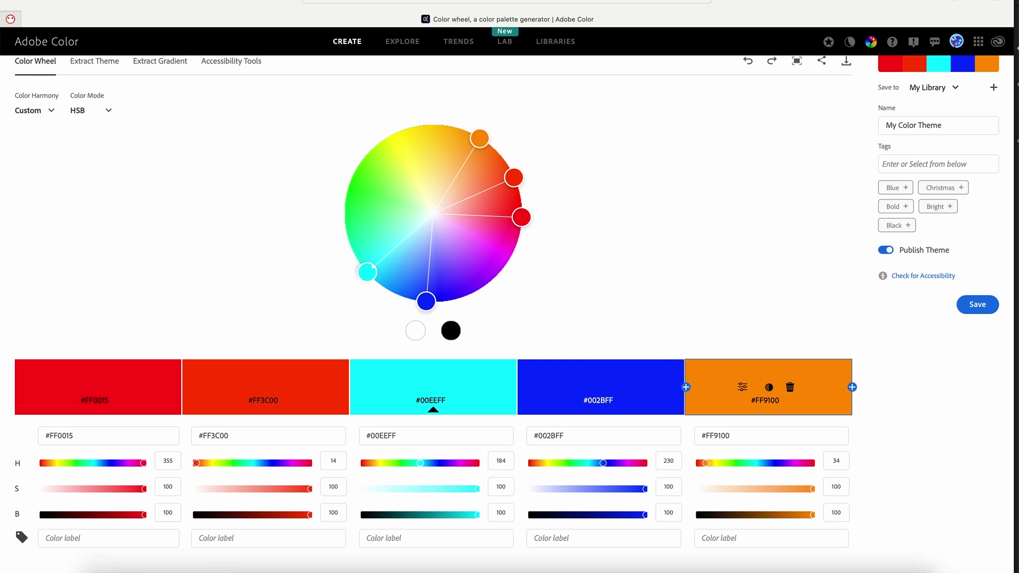
Preview the extracted-palette screenshot from the Bureau folder in Finder.
click(97, 561)
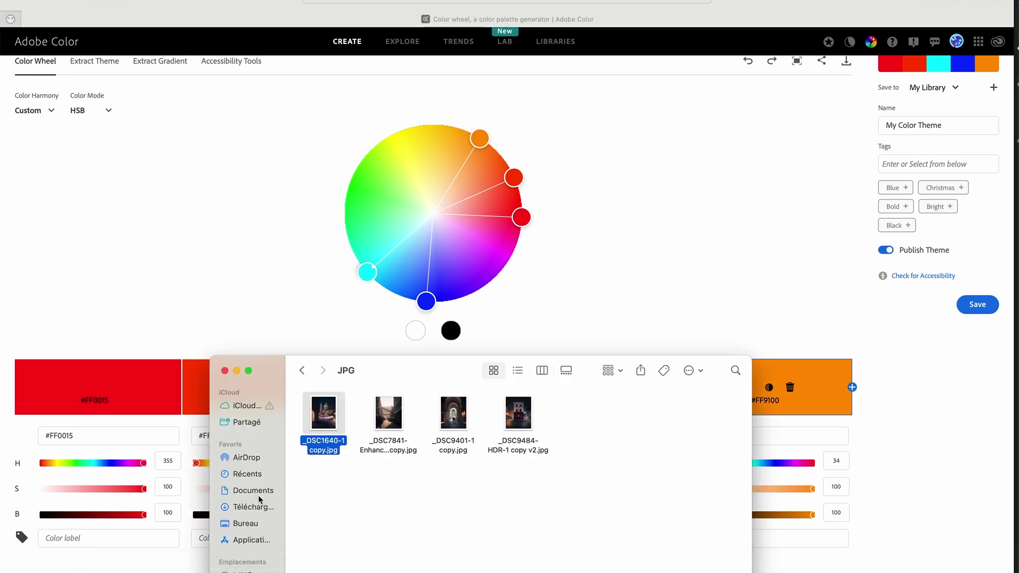
click(245, 524)
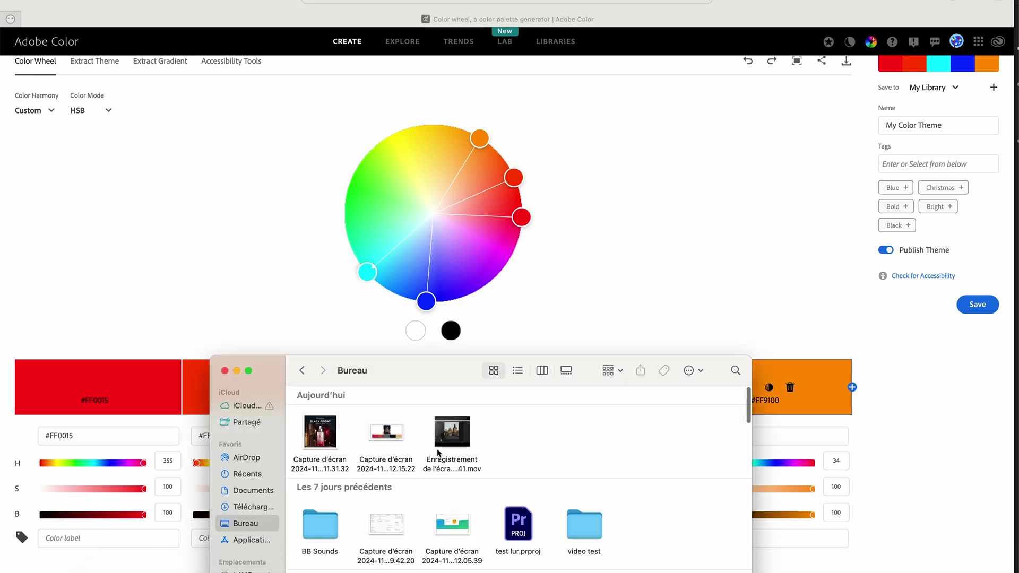
click(386, 433)
key(space)
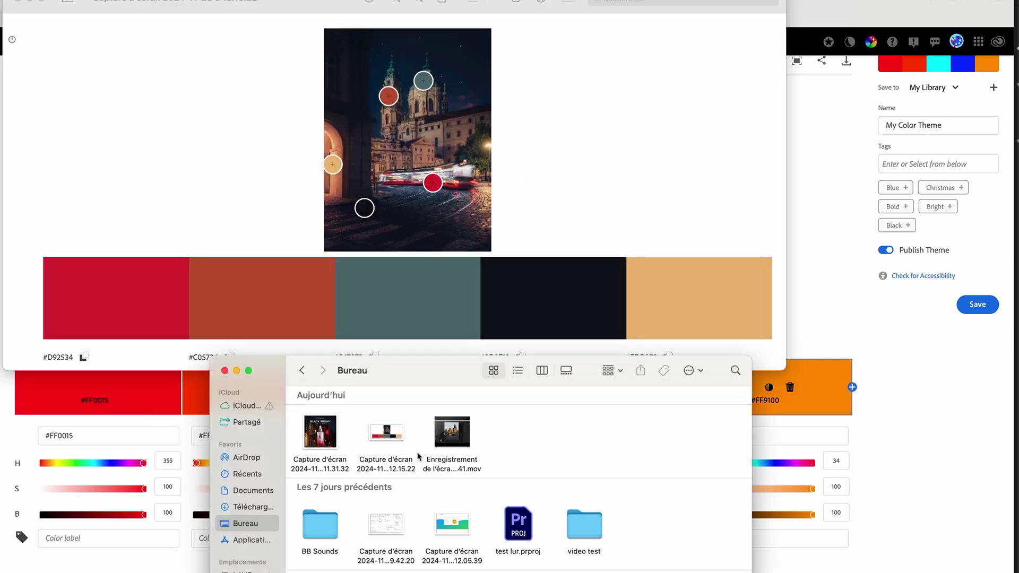
click(226, 376)
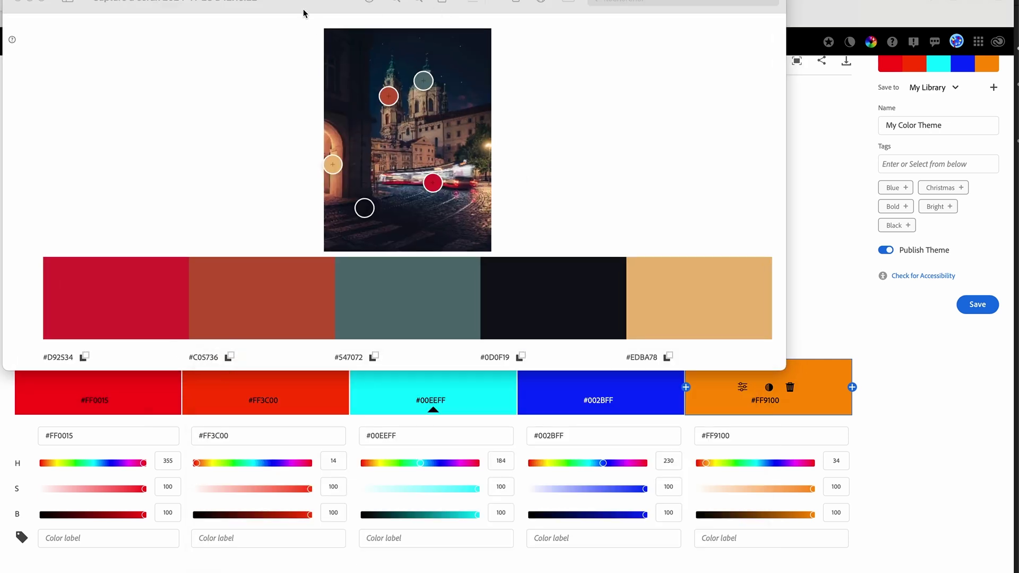
Move the screenshot preview around to compare its original palette with the colour wheel and swatches.
drag(300, 7, 292, 1)
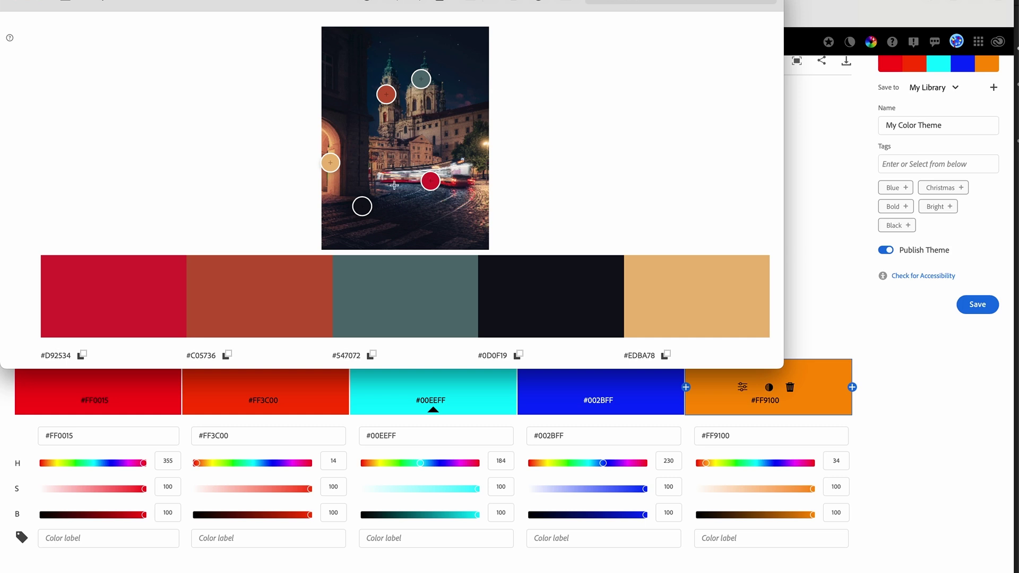
drag(296, 1, 314, 476)
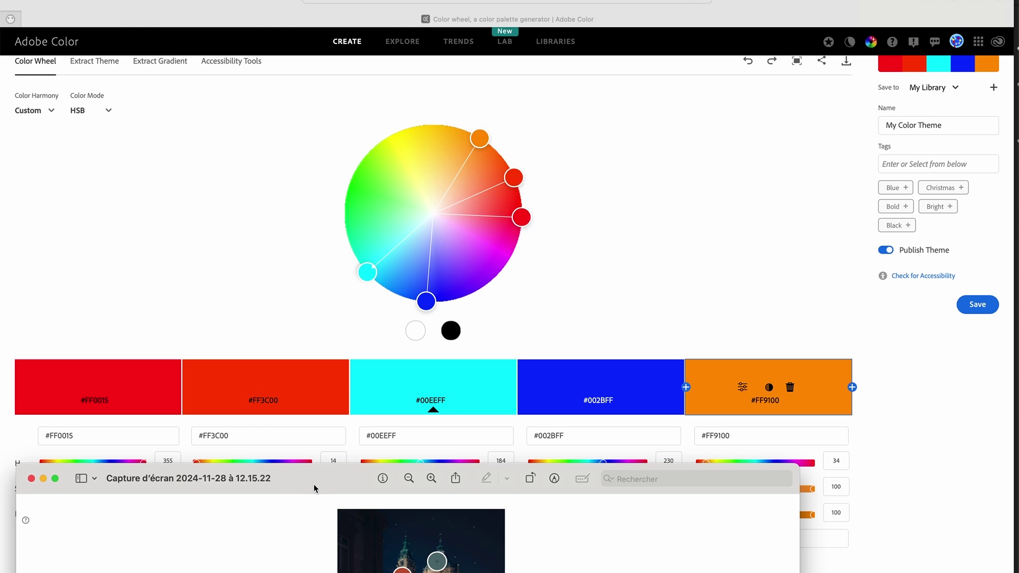
drag(319, 485, 325, 148)
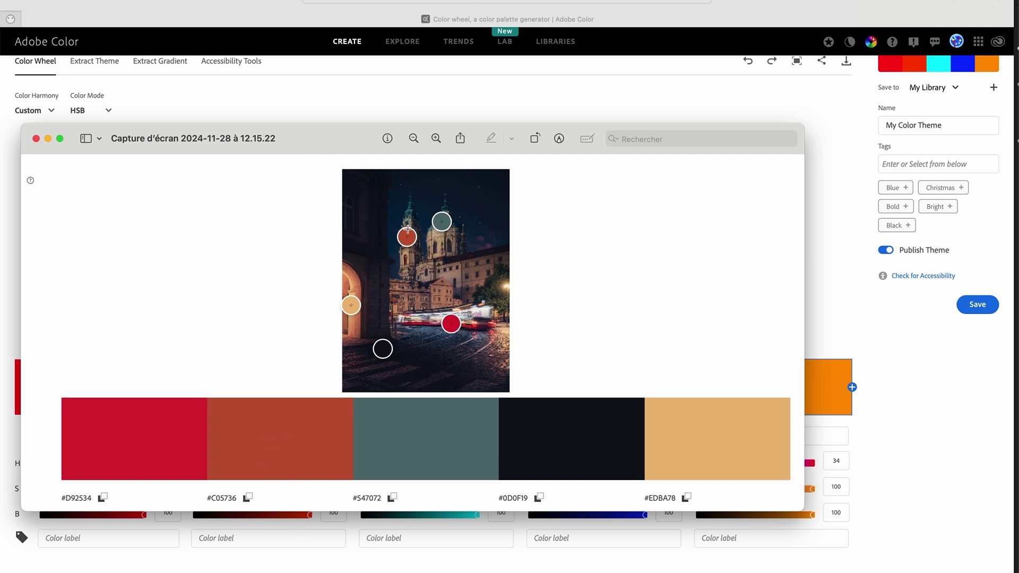
drag(342, 151, 352, 545)
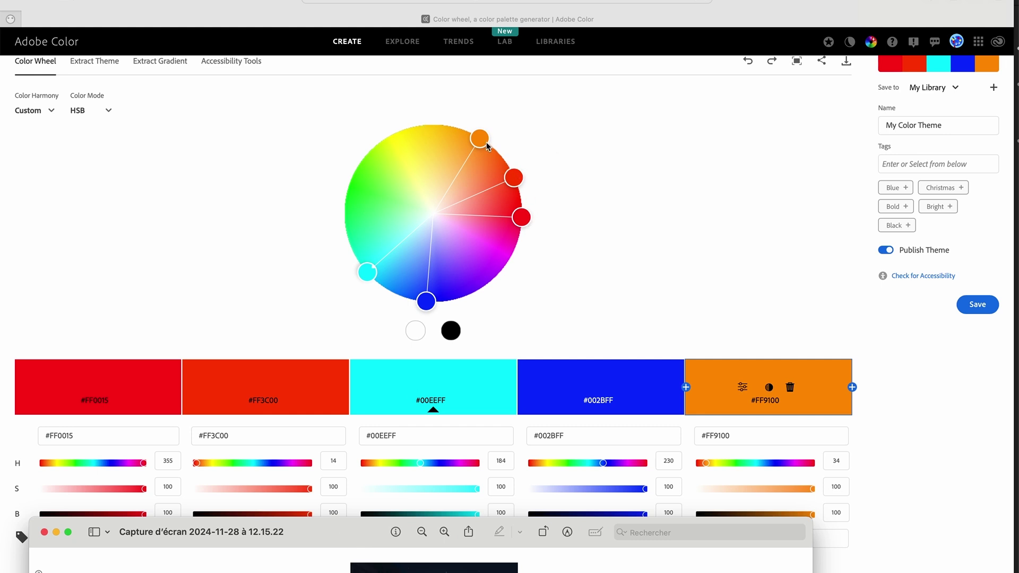
drag(352, 536, 357, 170)
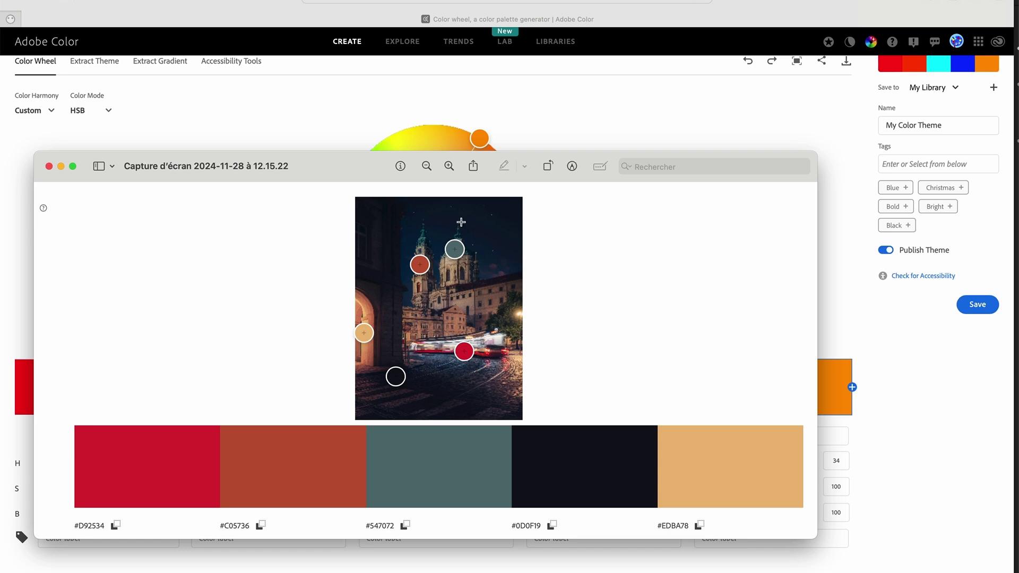
drag(320, 172, 299, 2)
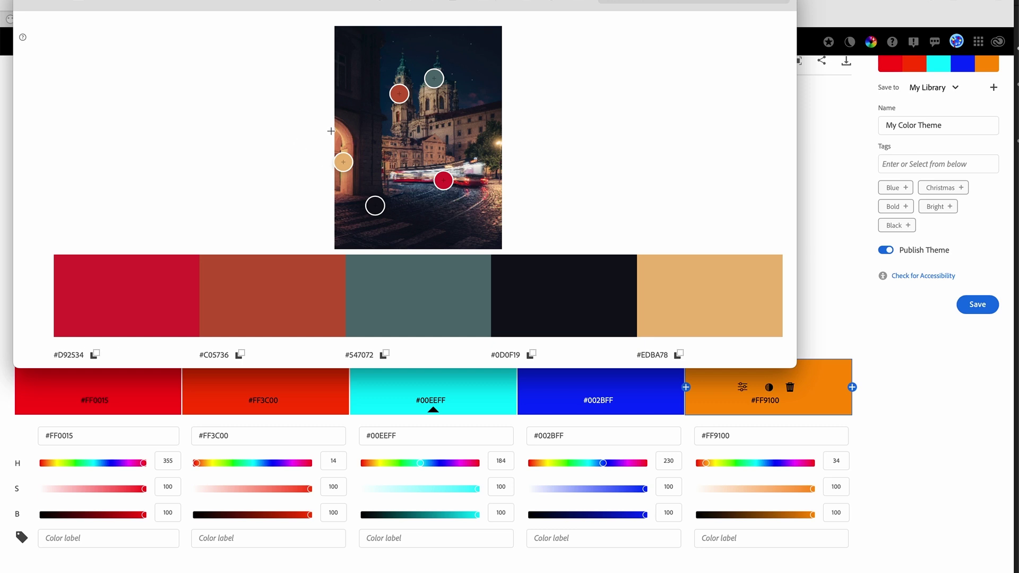
Shift the fourth swatch's hue from deep blue #002BFF to sky blue #02C9FF (hue 193).
click(823, 351)
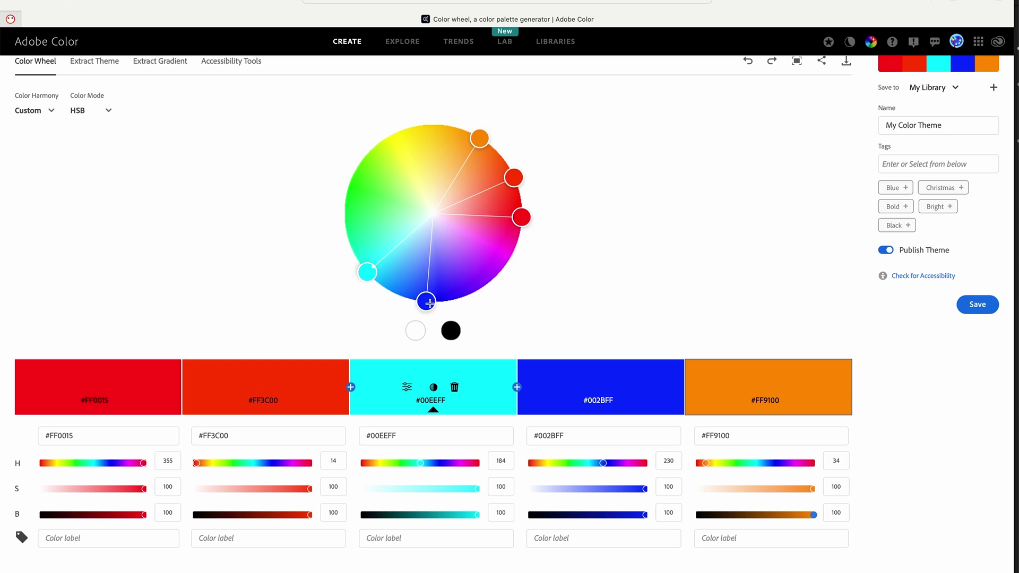
drag(429, 304, 387, 314)
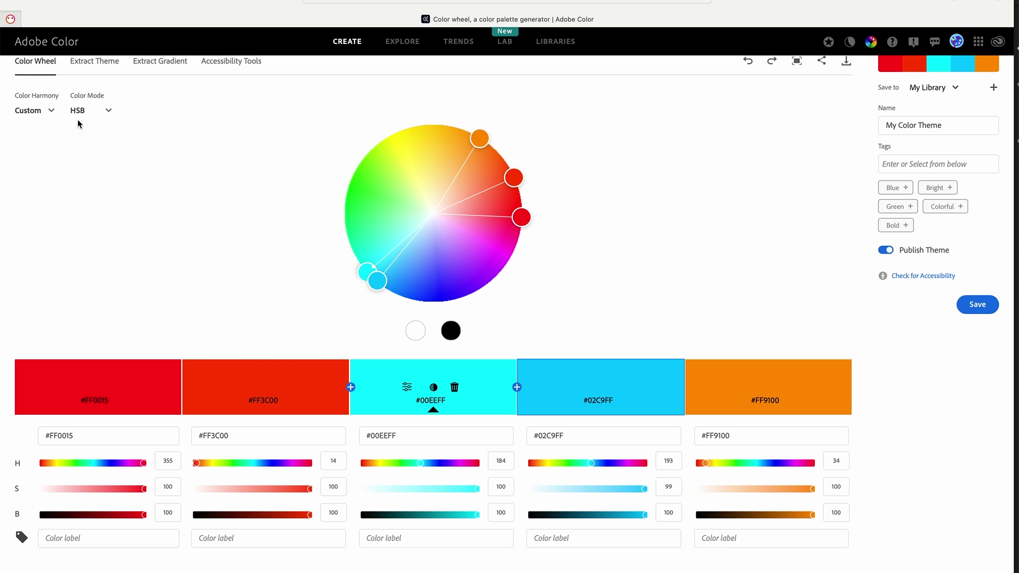
Apply the Split Complementary harmony, reshaping the palette to #FF9400, #FF3B00, #00EEFF, #407B80, #806540.
click(53, 110)
click(59, 213)
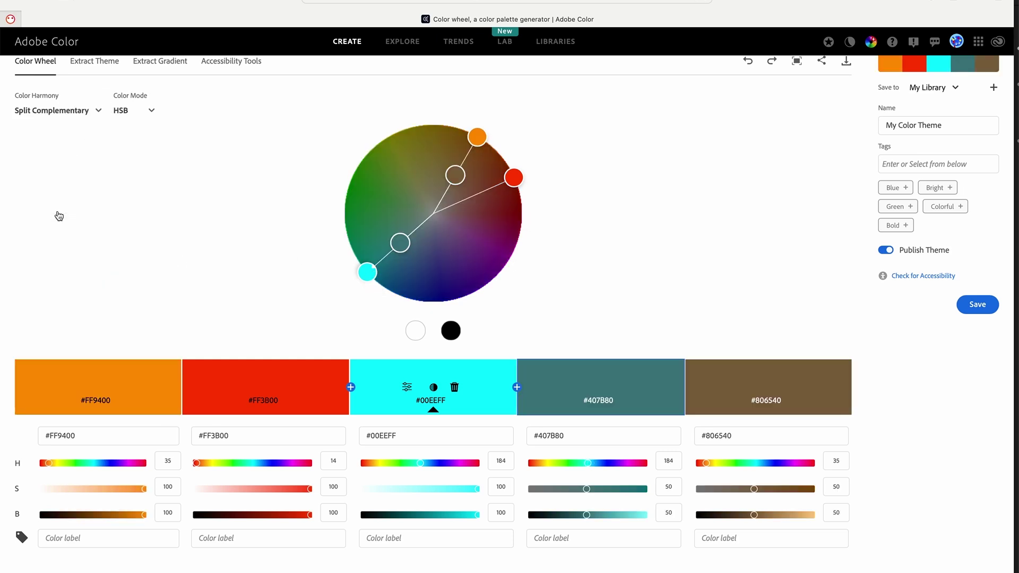